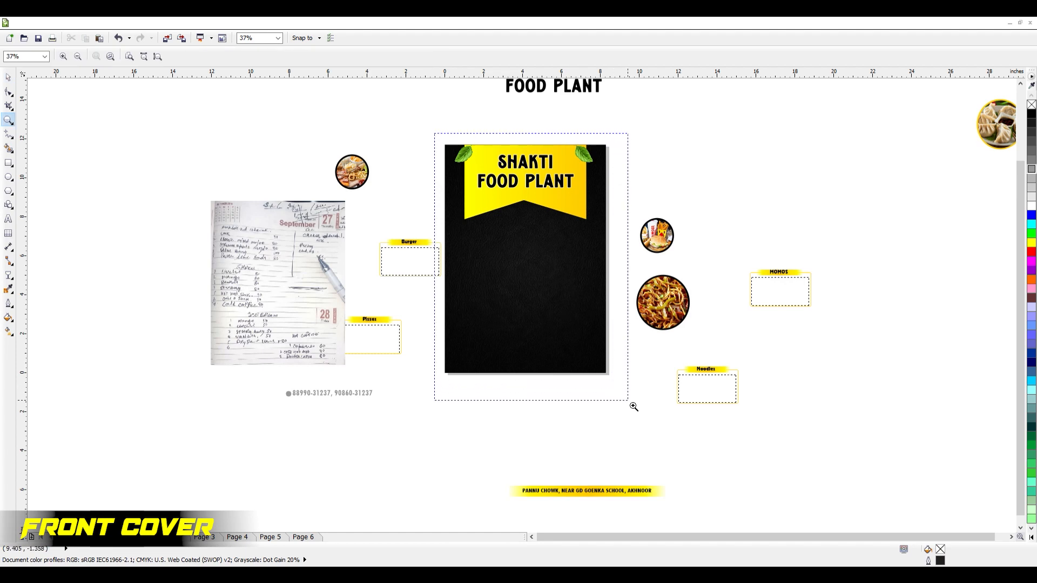
Place the noodles photo below the FOOD PLANT title, with the burger and snack platter photos overlapping it on either side
scroll(632, 407, "up", 3)
left_click_drag(691, 340, 605, 278)
left_click(764, 252)
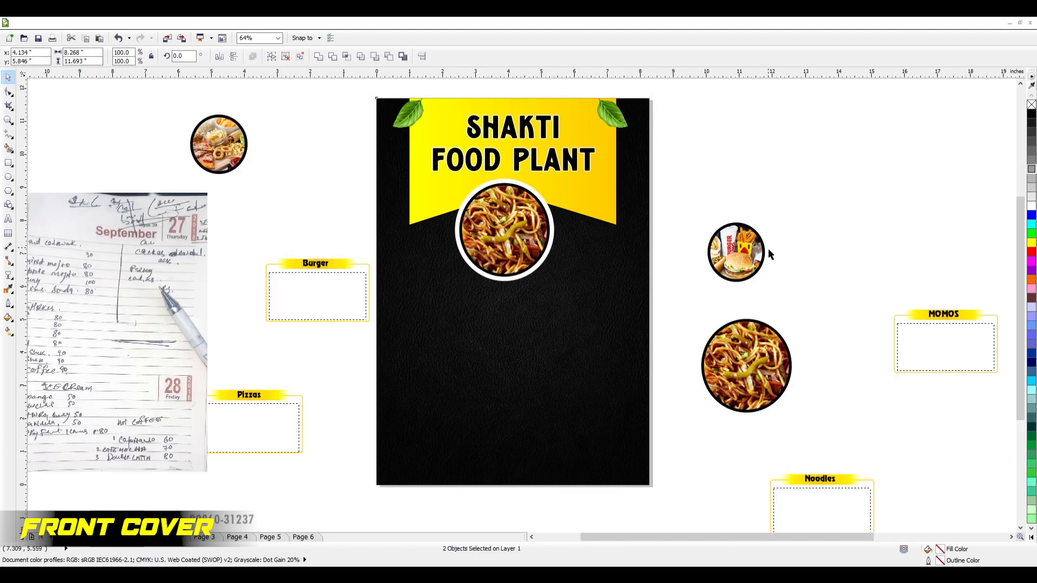
left_click_drag(582, 232, 582, 231)
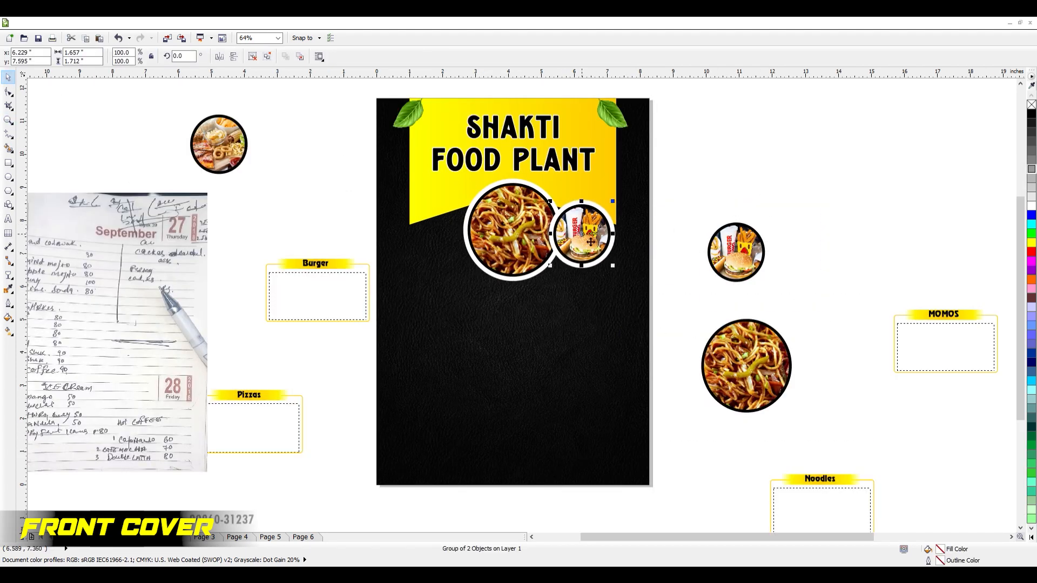
left_click_drag(237, 153, 479, 242)
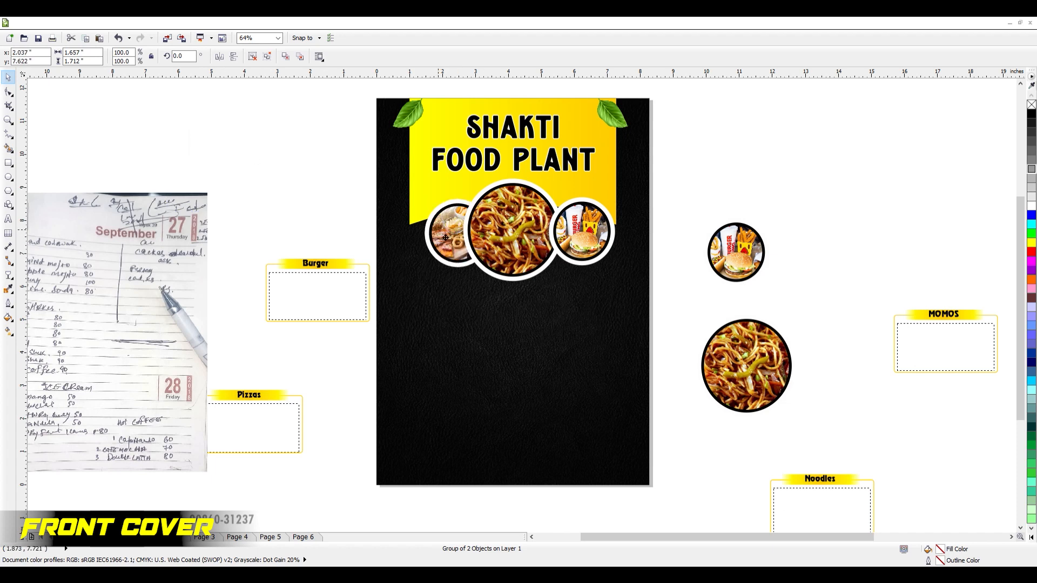
Align the burger and snack platter photos at the same height and bring the noodles photo to the front
left_click(585, 244)
left_click(449, 232, "shift")
key("e")
key("Down")
left_click(529, 252)
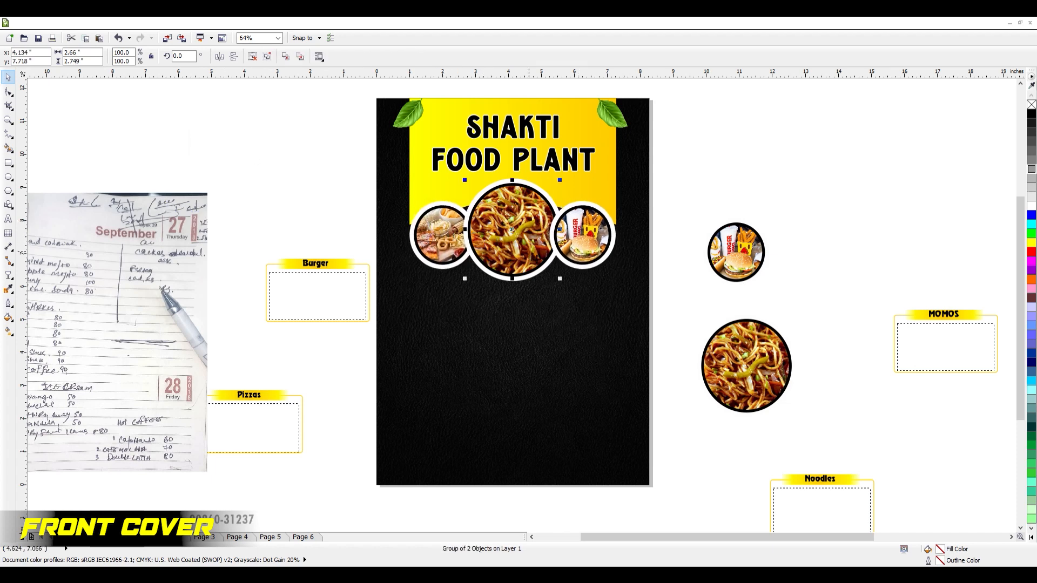
key("shift+Page_Up")
Lower the two side photos together to a Y position of 7.042 in
left_click_drag(347, 198, 626, 299)
key("Down")
key("Down")
key("Down")
key("Down")
key("Down")
key("Down")
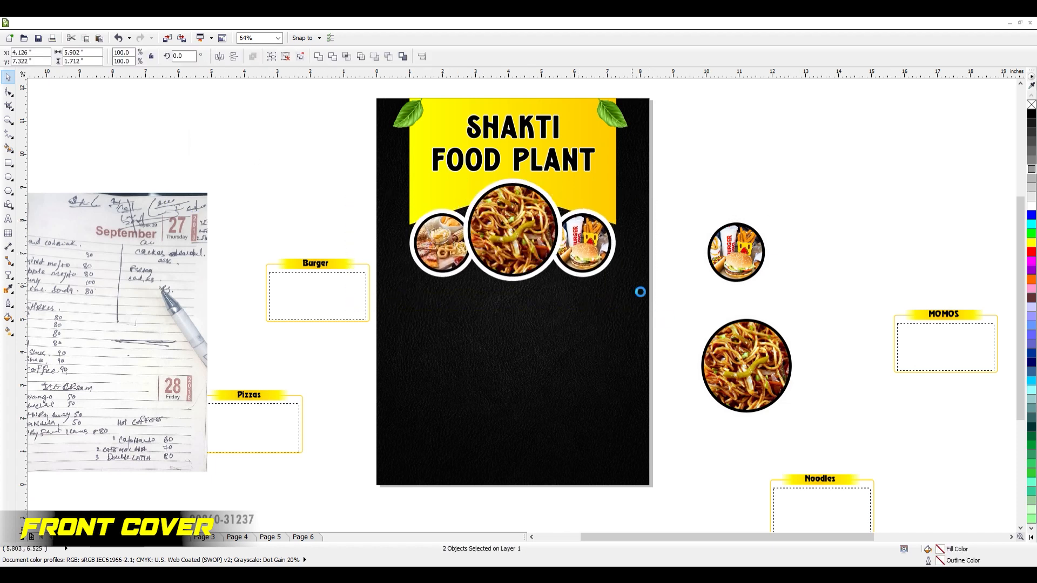
key("Down")
key("Down")
key("Down")
key("Down")
key("Down")
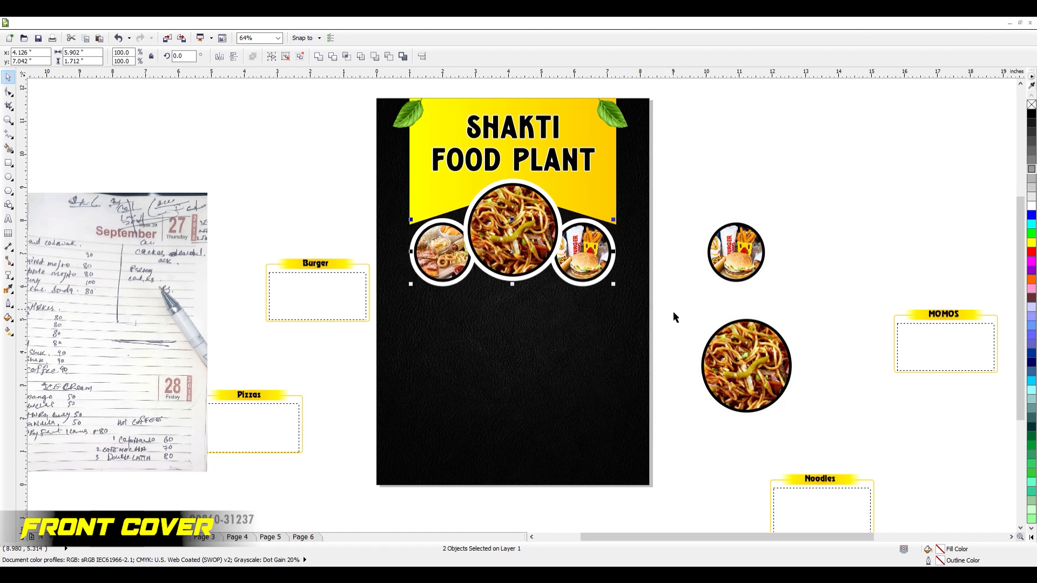
Nudge the two side photos inward toward the noodles photo and shift all three photos up slightly
left_click_drag(673, 208, 540, 311)
key("Left")
key("Left")
key("Left")
key("Left")
key("Left")
key("Left")
key("Left")
key("Left")
left_click_drag(316, 214, 564, 316)
key("Right")
key("Right")
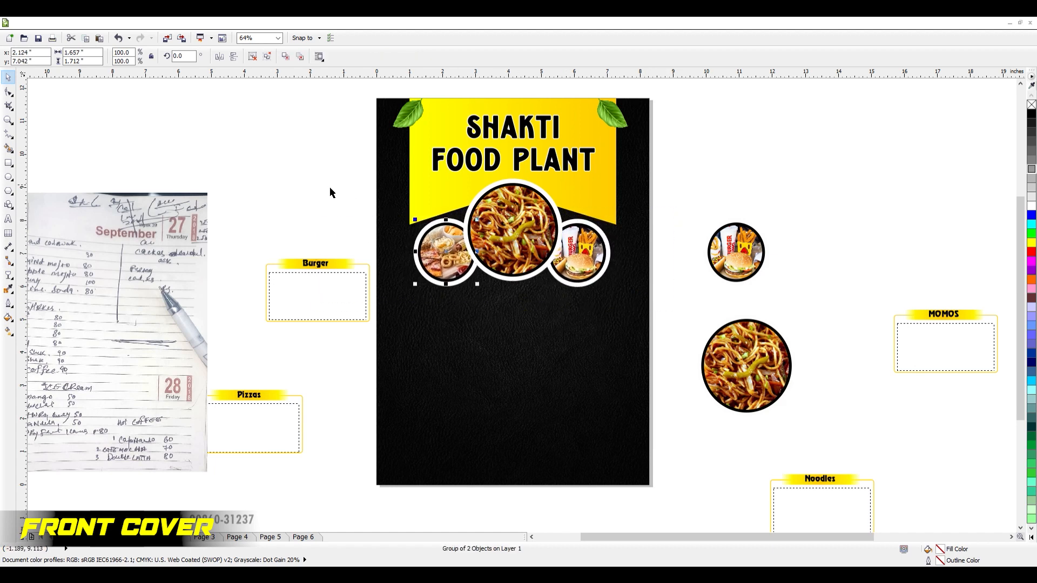
left_click_drag(348, 191, 613, 324)
left_click_drag(525, 224, 525, 217)
Place the Burger and MOMOS menu sections side by side on the cover, beneath the food photos
left_click_drag(243, 170, 446, 371)
left_click_drag(316, 288, 454, 322)
left_click_drag(858, 272, 1018, 390)
left_click_drag(866, 343, 497, 331)
left_click_drag(303, 273, 610, 435)
left_click(611, 435)
scroll(385, 324, "down", 2)
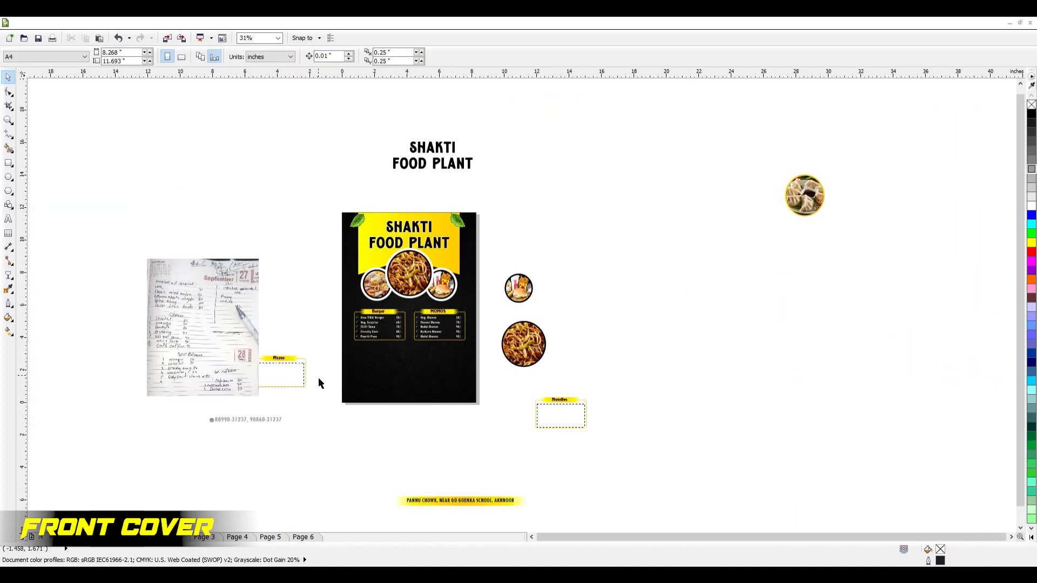
Place the Pizzas and Noodles menu sections beneath the Burger and MOMOS sections and align them in one row
scroll(319, 379, "up", 1)
left_click_drag(326, 418, 120, 310)
left_click_drag(243, 372, 443, 357)
left_click(710, 398)
left_click_drag(711, 400, 877, 498)
left_click_drag(818, 471, 578, 376)
left_click_drag(335, 307, 692, 416)
key("e")
left_click(692, 416)
Move both rows of menu sections up to tighten the spacing below the food photos and between the rows
left_click_drag(300, 219, 652, 330)
left_click_drag(558, 281, 559, 273)
left_click_drag(335, 304, 621, 393)
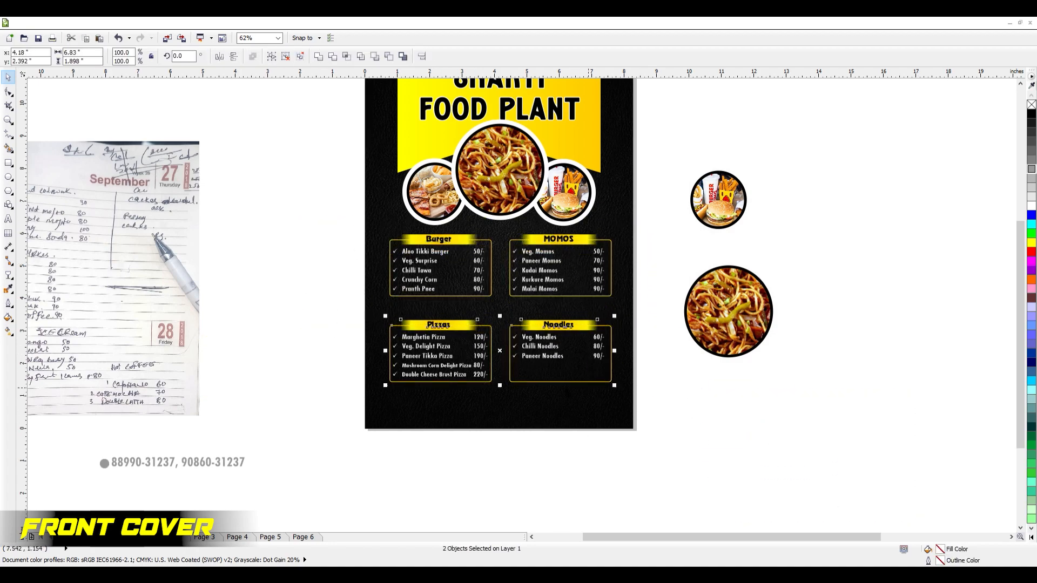
left_click_drag(564, 345, 564, 336)
left_click_drag(682, 413, 499, 225)
left_click(1020, 84)
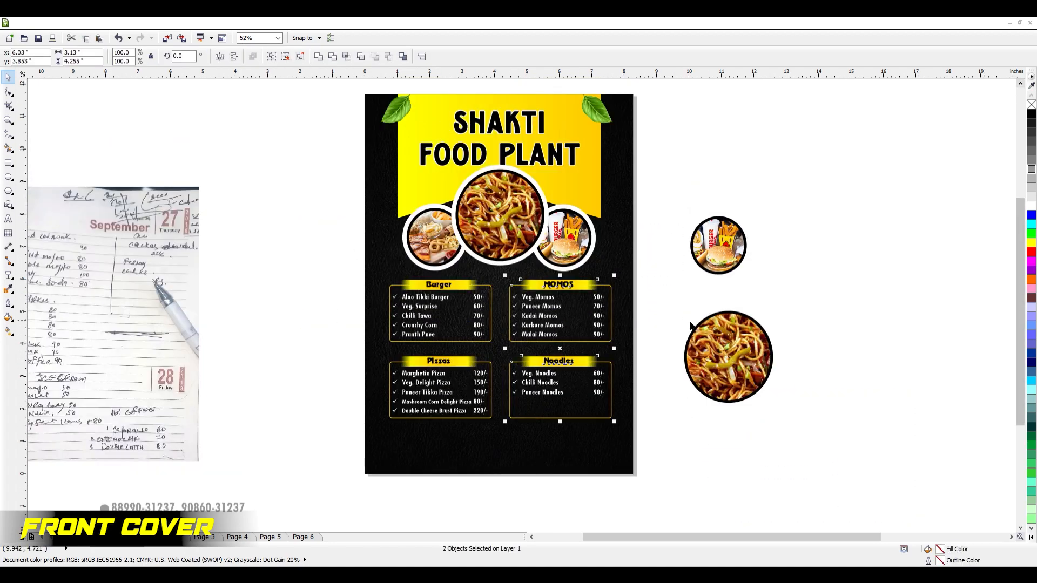
left_click_drag(664, 449, 488, 266)
left_click_drag(329, 255, 508, 425)
Place a copy of the phone icon and contact numbers on the cover below the Pizzas and Noodles sections
scroll(671, 193, "down", 1)
left_click(700, 274)
scroll(448, 352, "up", 2)
left_click(447, 346)
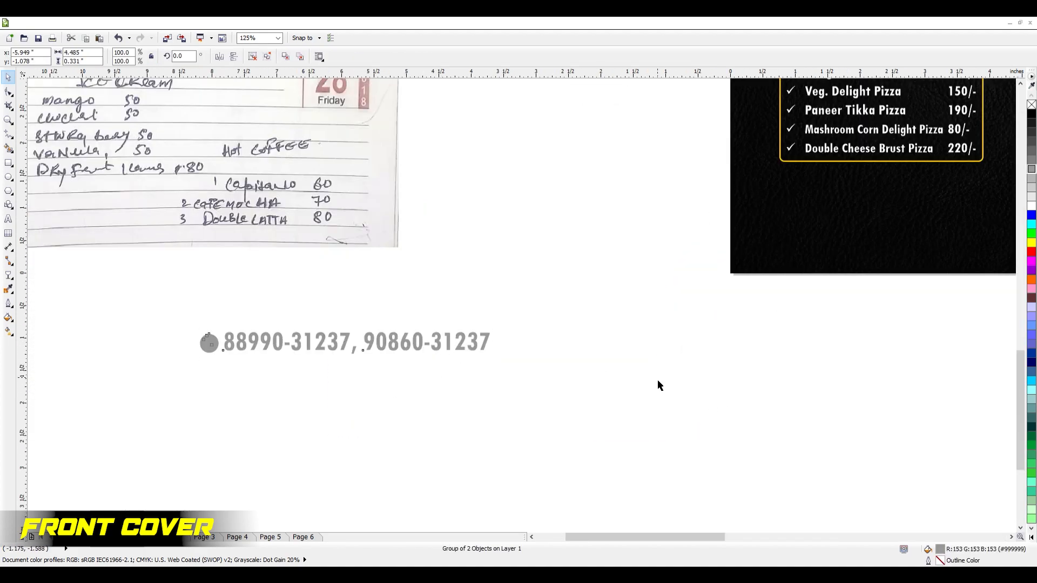
scroll(192, 339, "down", 2)
left_click_drag(204, 342, 537, 273)
scroll(625, 274, "up", 2)
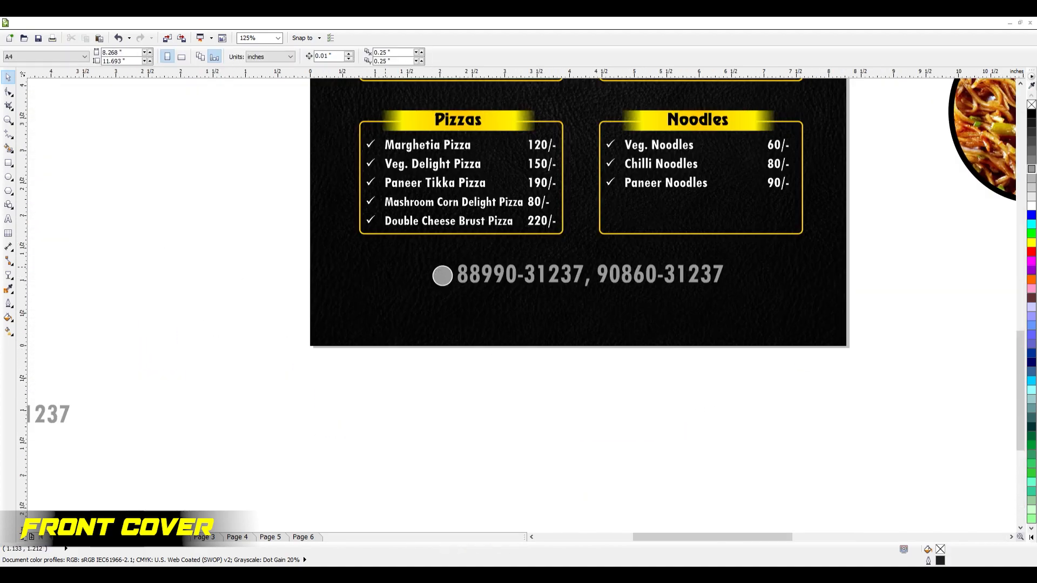
Recolour the phone icon and contact numbers on the cover white, leaving the icon's circle as an unfilled outline
left_click(442, 275)
scroll(442, 275, "up", 2)
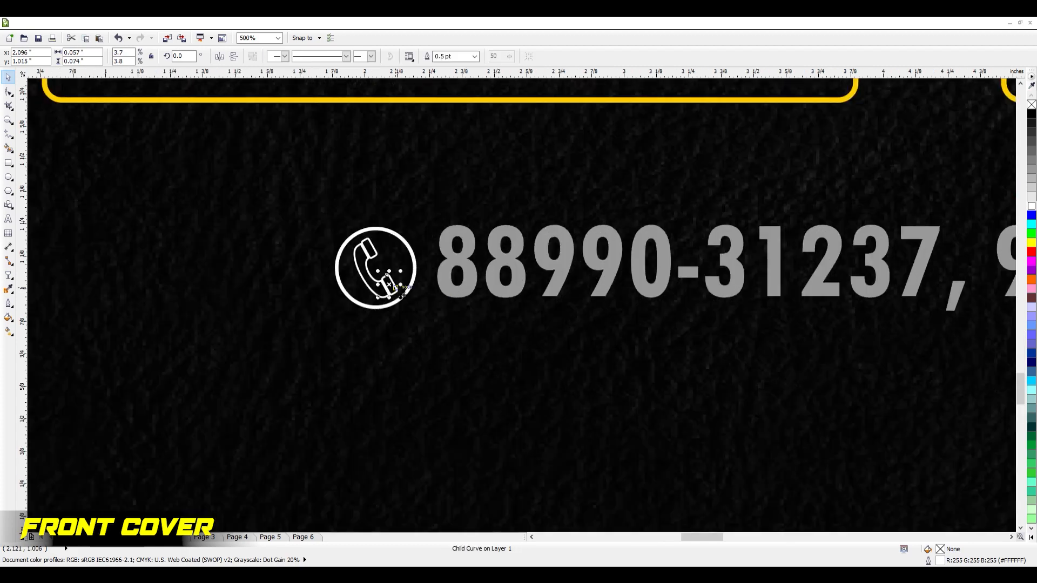
scroll(518, 241, "down", 1)
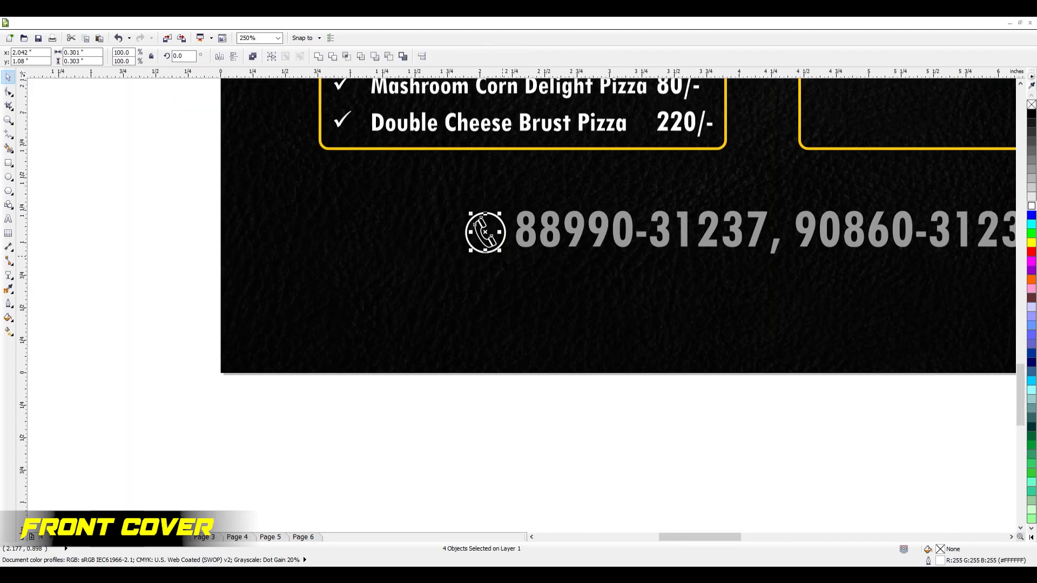
scroll(510, 232, "down", 1)
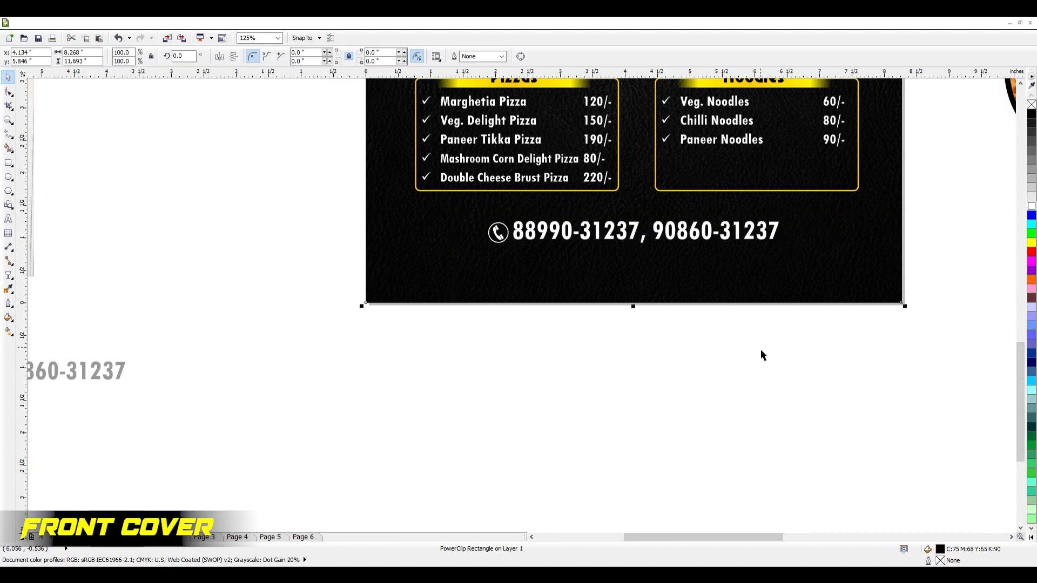
Place a copy of the yellow address banner along the bottom edge of the cover
left_click(695, 354)
scroll(691, 278, "down", 3)
scroll(719, 358, "up", 2)
left_click_drag(625, 351, 556, 143)
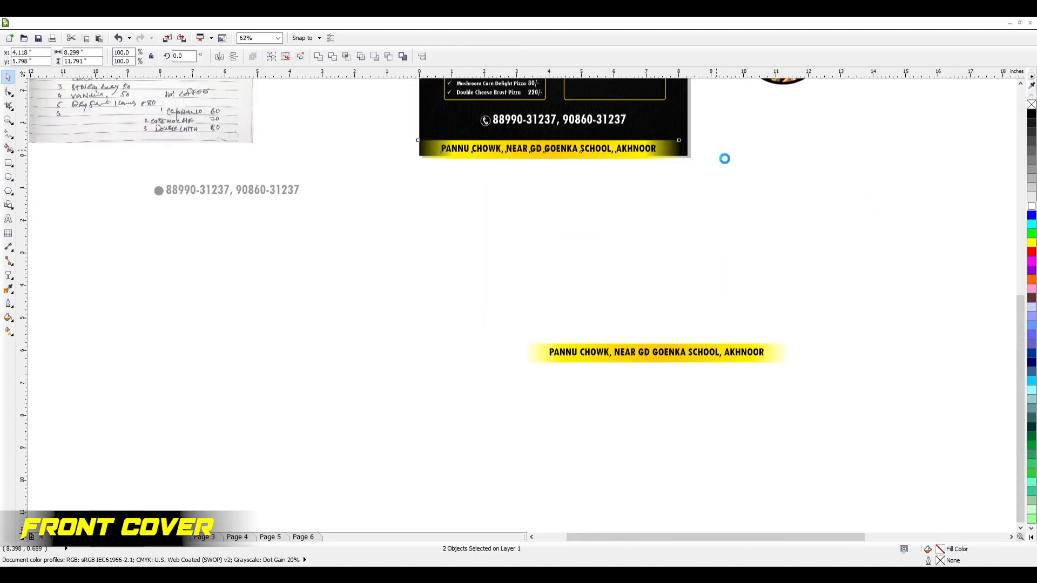
scroll(681, 249, "down", 1)
left_click(691, 250)
Delete the leftover address banner, food photos and title lying outside the cover page
left_click(695, 300)
key("Delete")
scroll(695, 317, "down", 1)
left_click_drag(699, 137, 885, 255)
key("Delete")
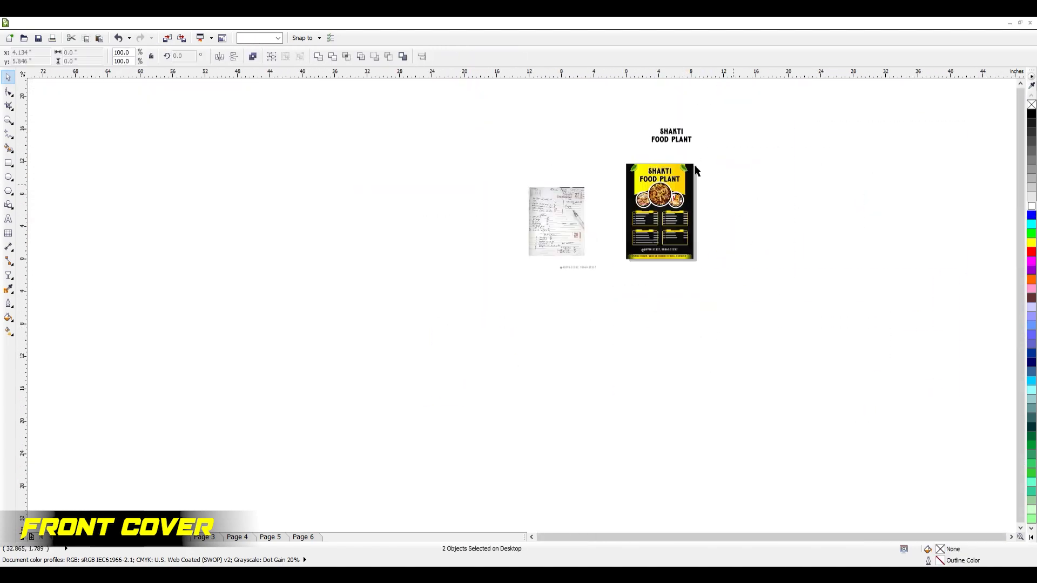
left_click_drag(701, 161, 599, 120)
key("Delete")
Examine the finished front cover layout and go to page 2
left_click(566, 227)
scroll(566, 228, "up", 1)
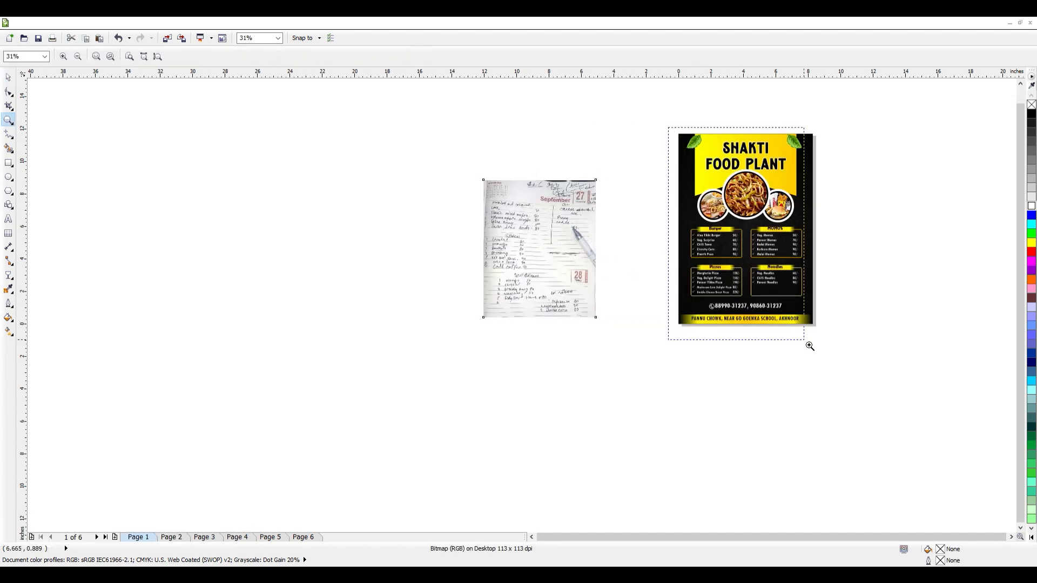
key("shift+F4")
left_click(781, 246)
scroll(480, 240, "up", 1)
scroll(554, 244, "down", 1)
key("z")
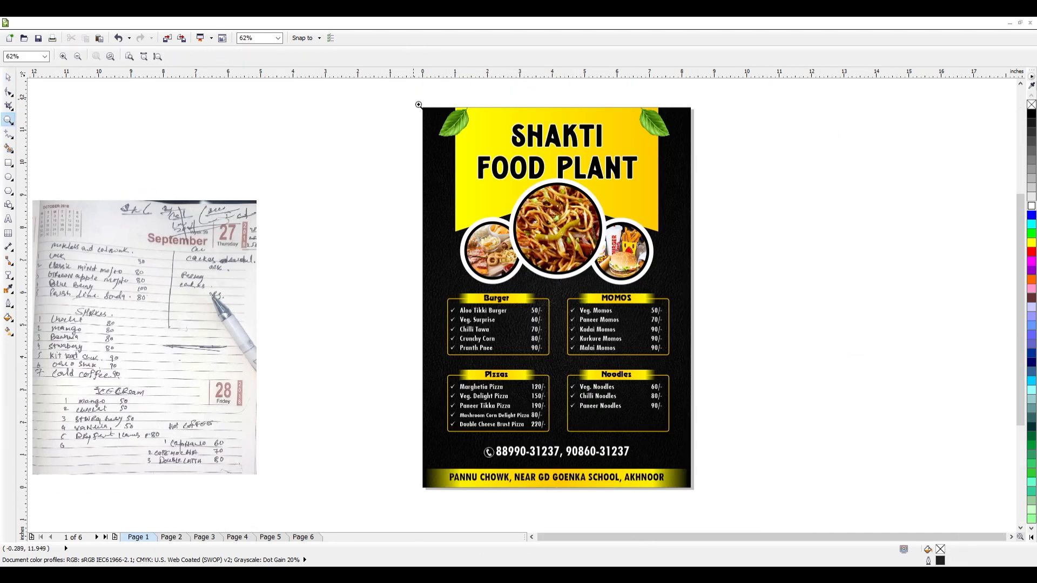
left_click_drag(409, 98, 693, 490)
key("space")
key("Page_Down")
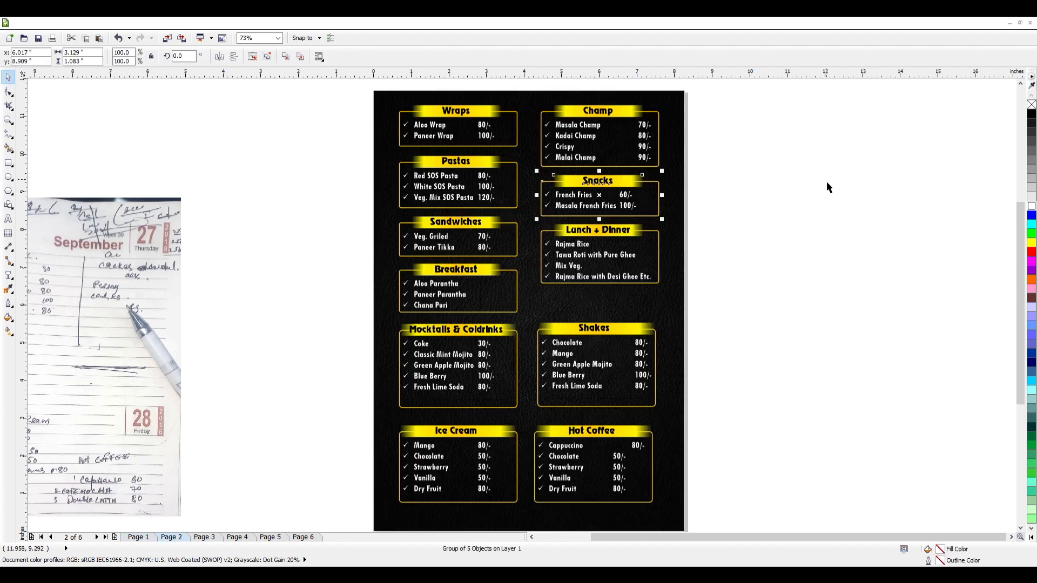
Try moving the complete menu layout off the page
scroll(694, 232, "down", 1)
left_click_drag(475, 109, 646, 275)
left_click_drag(526, 115, 868, 523)
left_click_drag(580, 269, 757, 303)
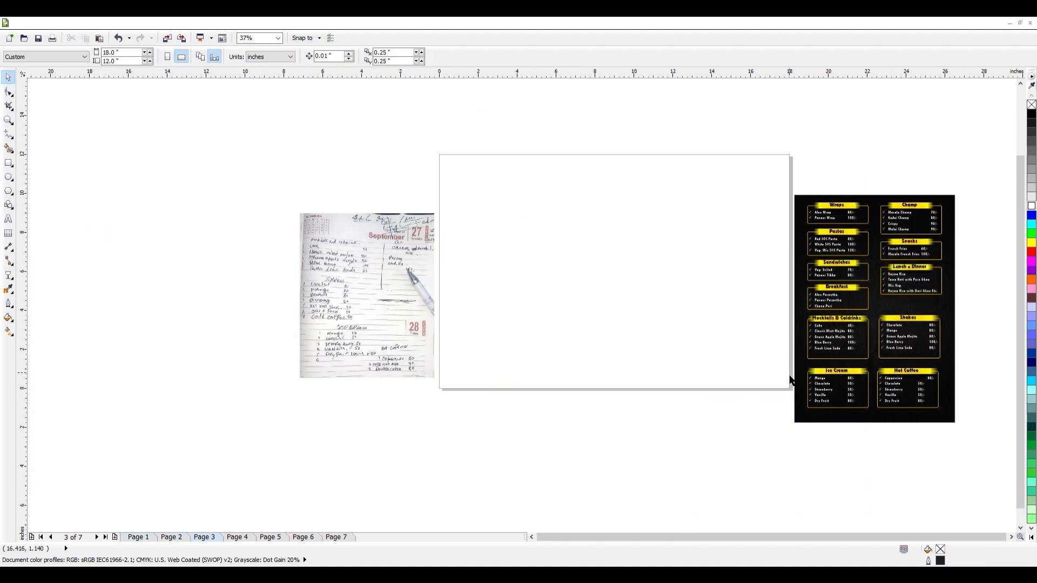
left_click(791, 379)
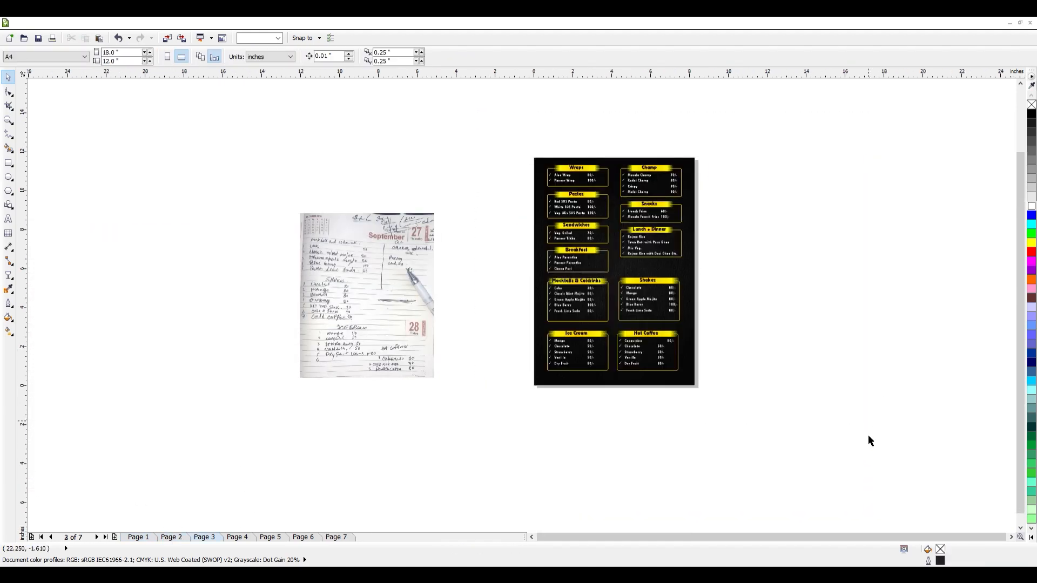
Ungroup the Wraps section on page 2 and move the right half of its heading banner off the page
left_click(557, 247)
scroll(619, 184, "up", 1)
key("ctrl+u")
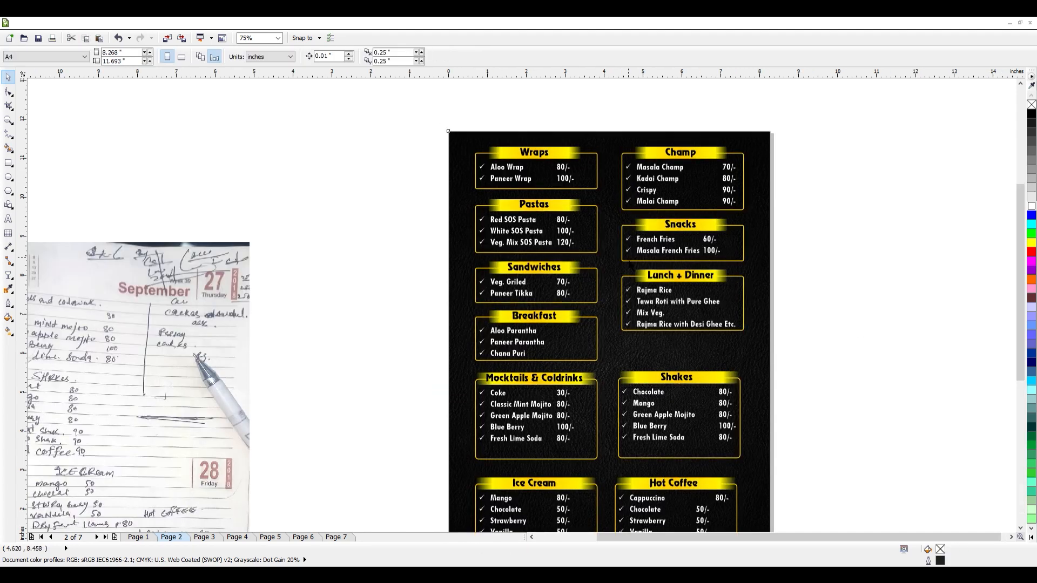
scroll(530, 159, "up", 1)
left_click(617, 153)
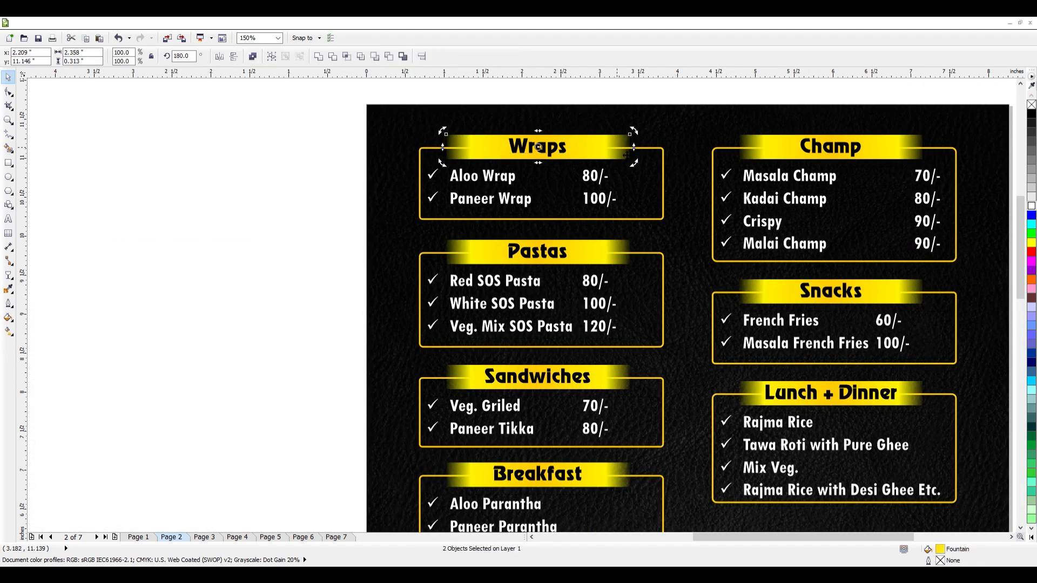
left_click_drag(616, 148, 272, 145)
scroll(380, 150, "down", 2)
key("z")
left_click_drag(373, 131, 542, 372)
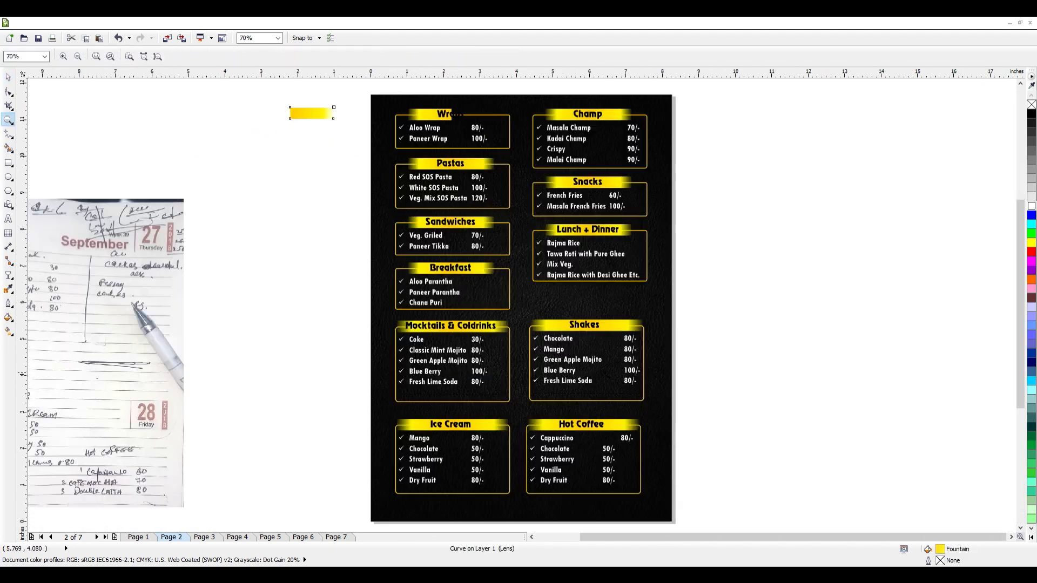
Remove the linear transparency from the remaining half of the Wraps banner
left_click(8, 77)
scroll(408, 103, "up", 1)
left_click(421, 131)
left_click(8, 275)
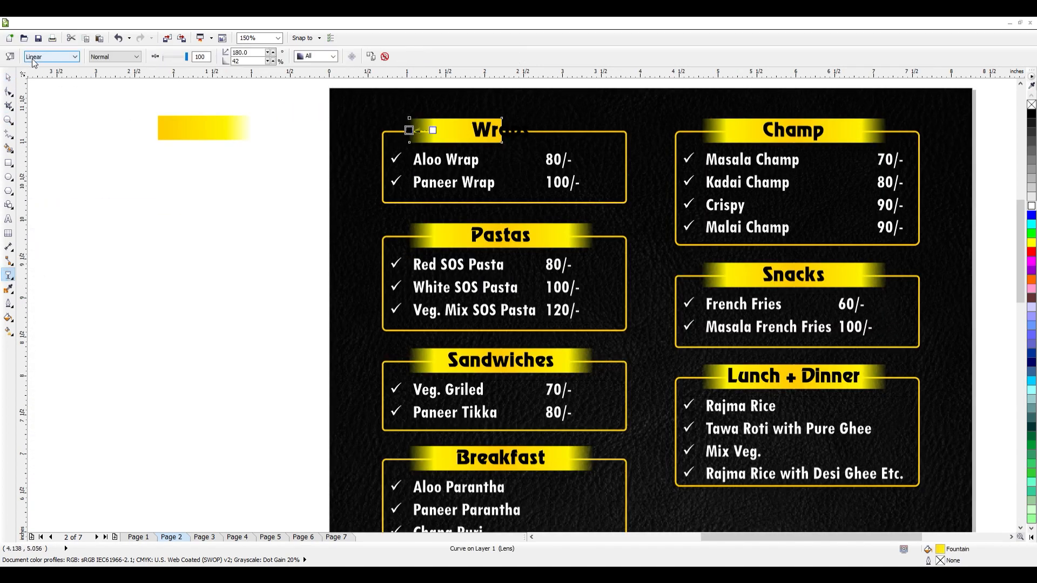
left_click(53, 57)
left_click(38, 65)
Widen the solid Wraps banner to about 1.5 in and centre it on the section's frame
left_click(8, 78)
left_click_drag(504, 131, 530, 131)
left_click(567, 131, "shift")
key("c")
left_click(273, 136)
left_click(513, 130)
scroll(545, 117, "up", 1)
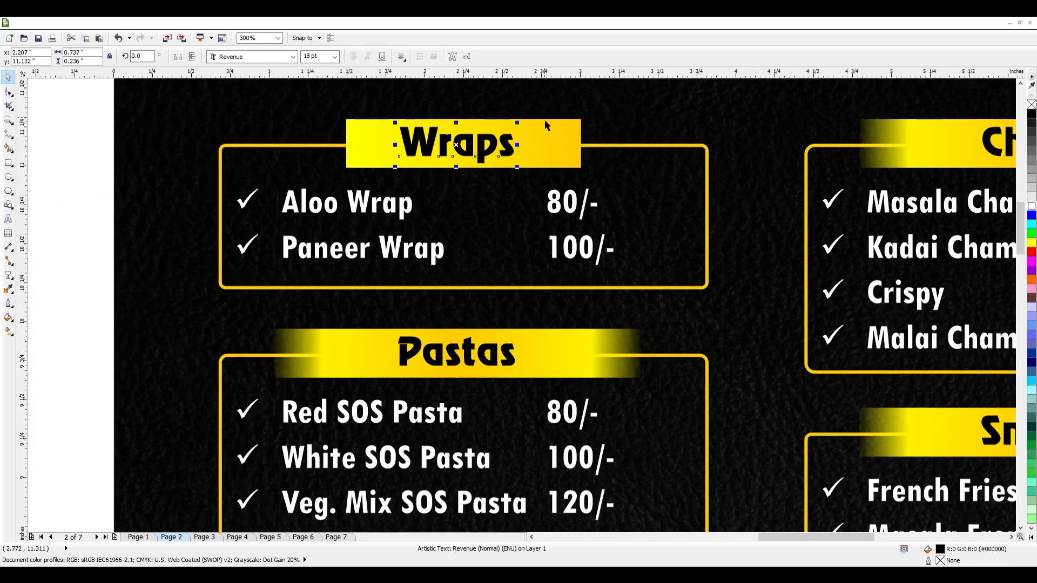
Reshape the Wraps banner into a parallelogram by moving its upper-left and lower-right corner nodes inward
left_click(554, 125)
left_click_drag(345, 119, 398, 119)
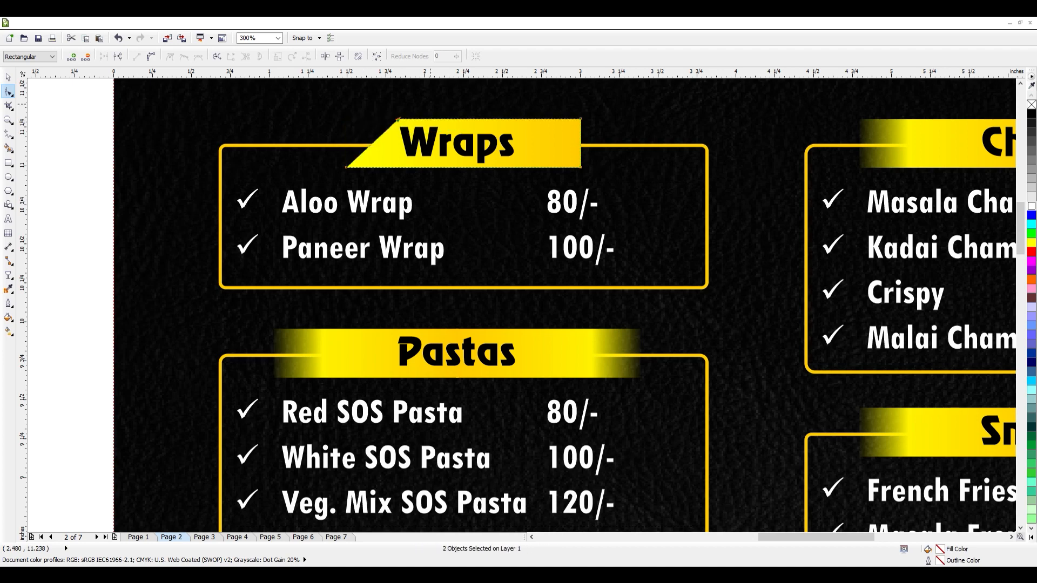
key("space")
scroll(309, 153, "down", 1)
left_click(186, 149)
left_click(437, 154)
key("F10")
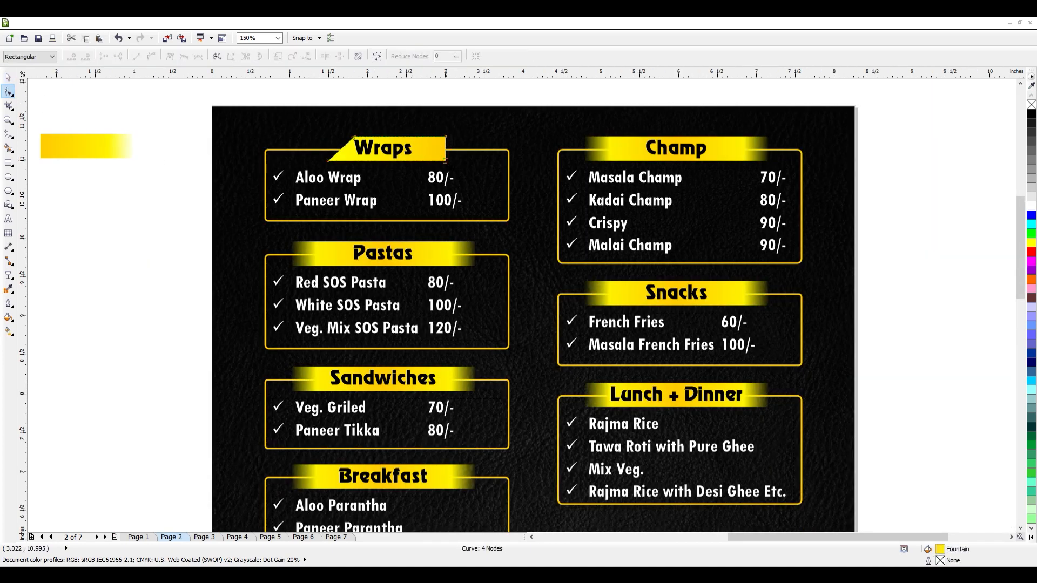
left_click(7, 80)
Move the slanted Wraps banner to the section's left side and its yellow frame off the page
left_click_drag(431, 146, 362, 146)
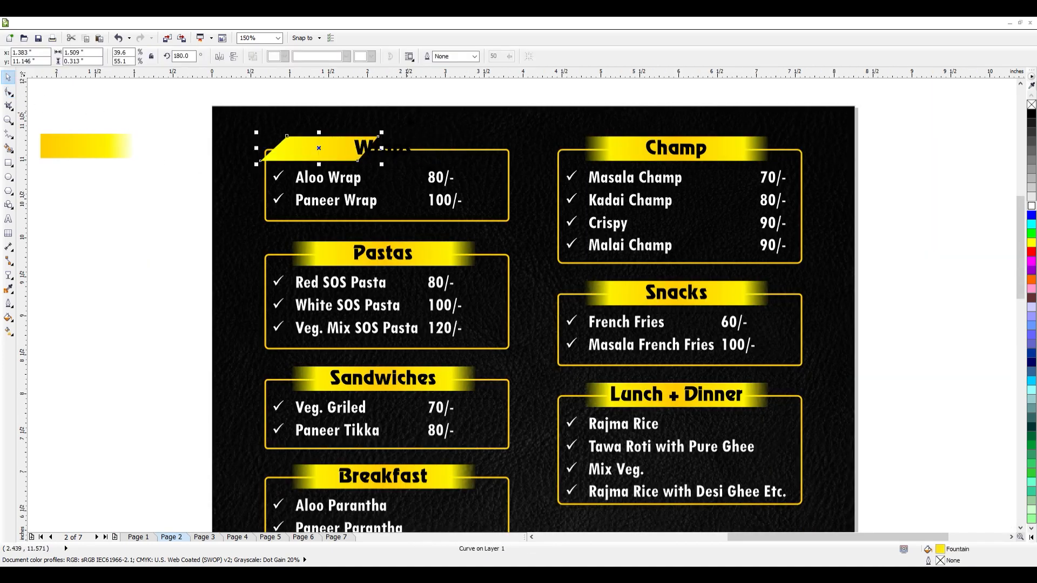
key("Tab")
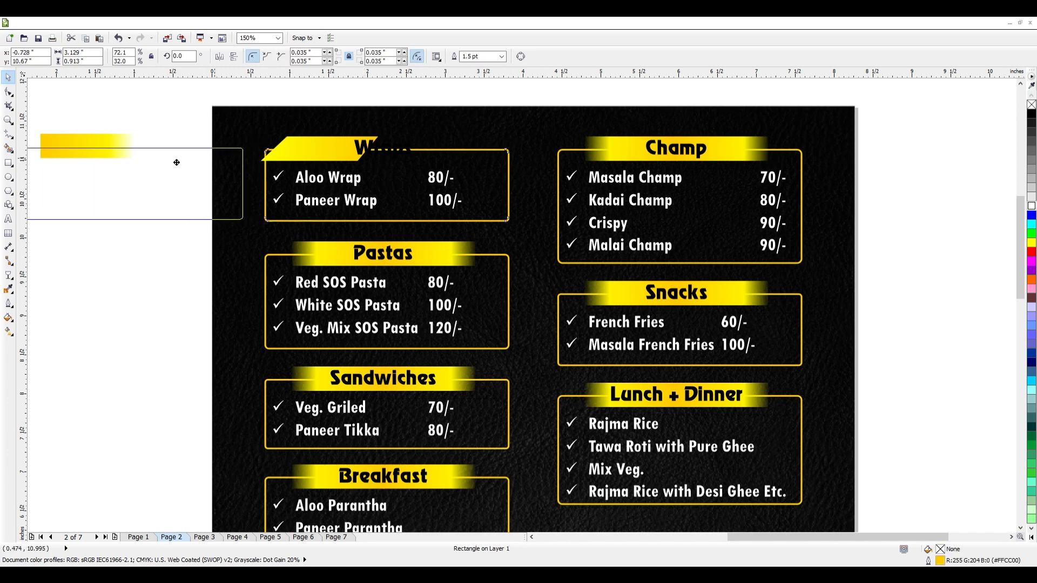
left_click_drag(176, 162, 120, 162)
Left-align the Wraps item list with the slanted heading banner
left_click(335, 183)
left_click(324, 149, "shift")
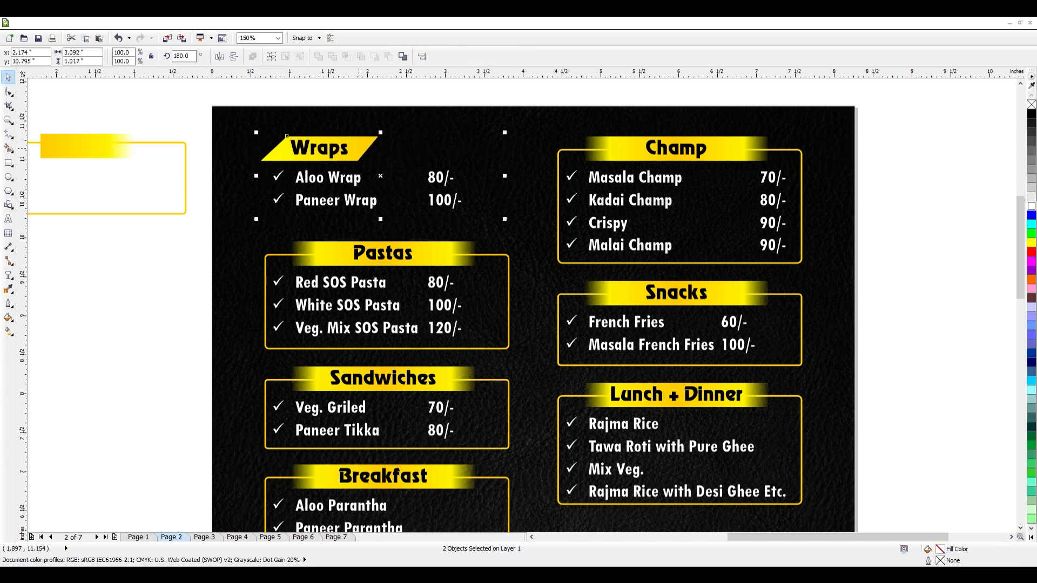
key("l")
Narrow the Wraps banner to about 1.36 in, matching its right slant to the left one around the heading
left_click(302, 146)
key("F10")
scroll(276, 119, "up", 2)
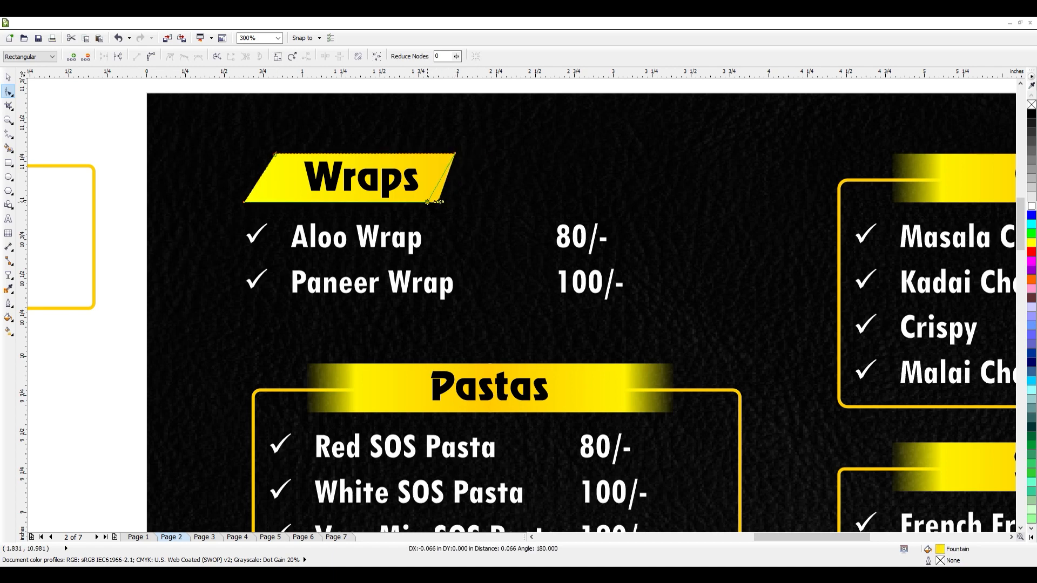
scroll(427, 201, "down", 2)
key("space")
scroll(458, 184, "up", 2)
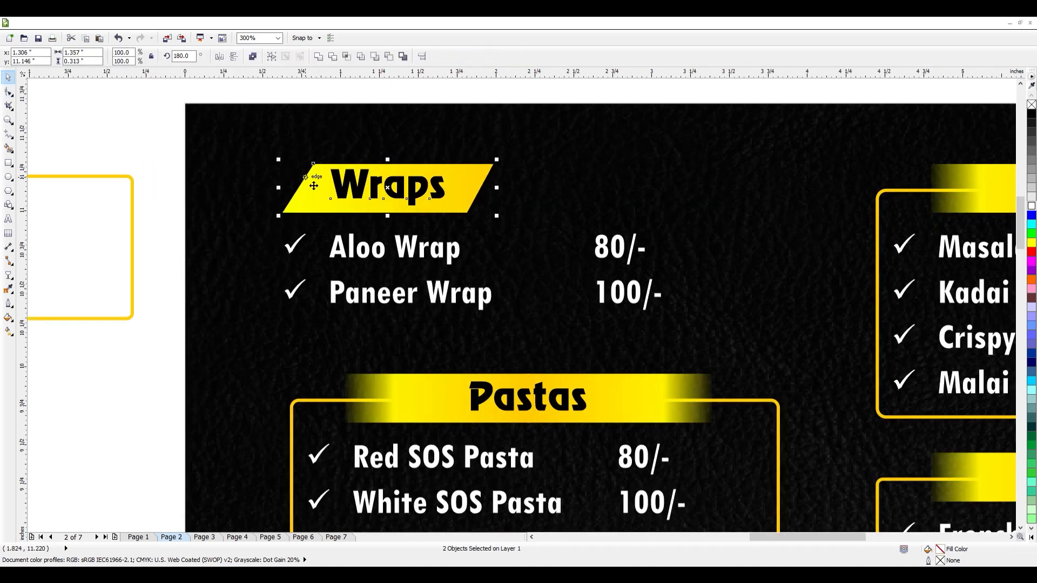
scroll(296, 185, "down", 2)
left_click(343, 181)
Replace the Champ heading's gradient banner with a copy of the slanted Wraps banner and delete the section's yellow frame
left_click(702, 182)
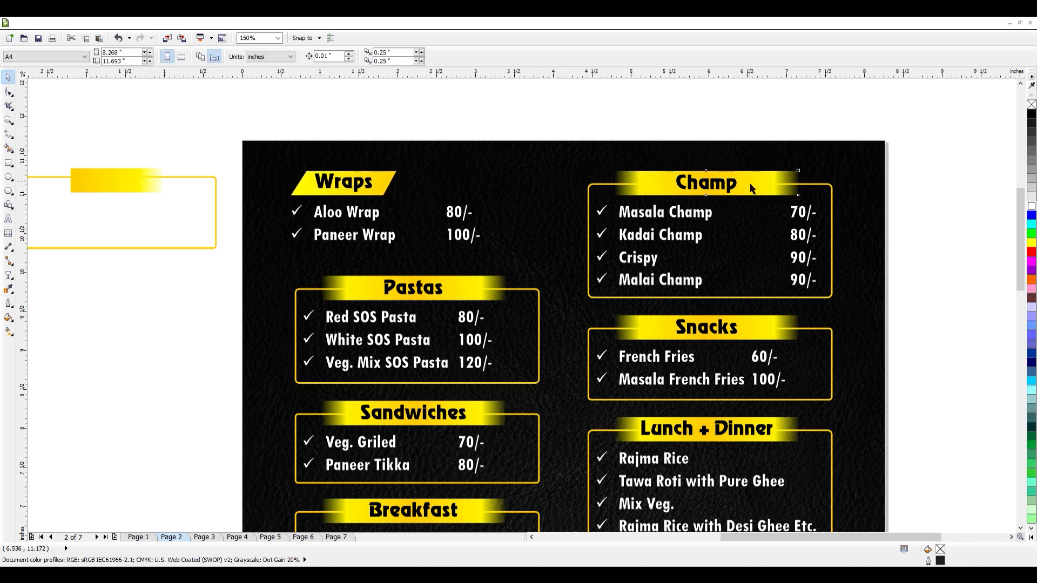
left_click(702, 182, "ctrl")
left_click(1031, 206)
left_click(343, 181)
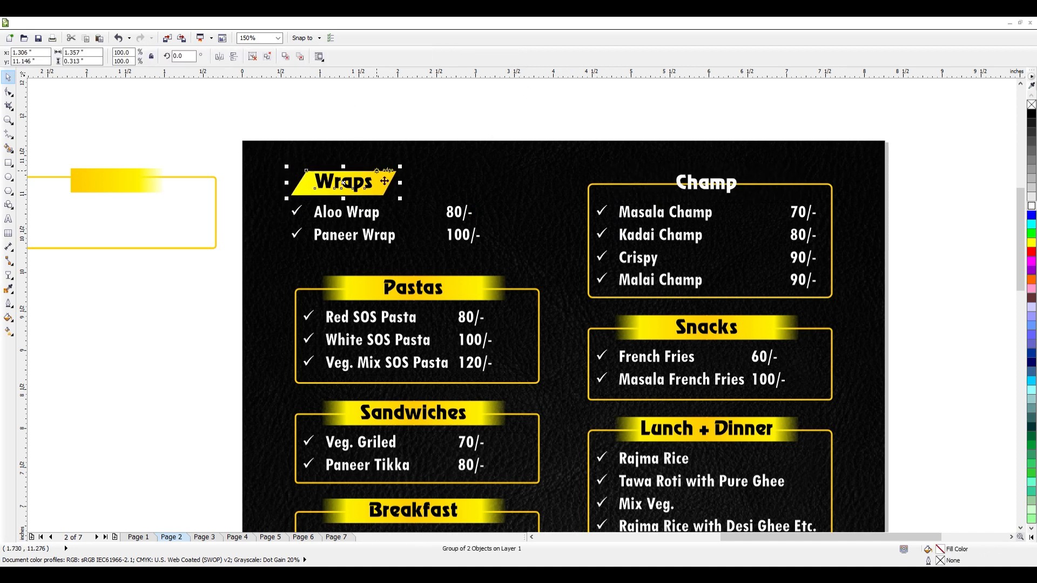
left_click_drag(343, 181, 675, 182)
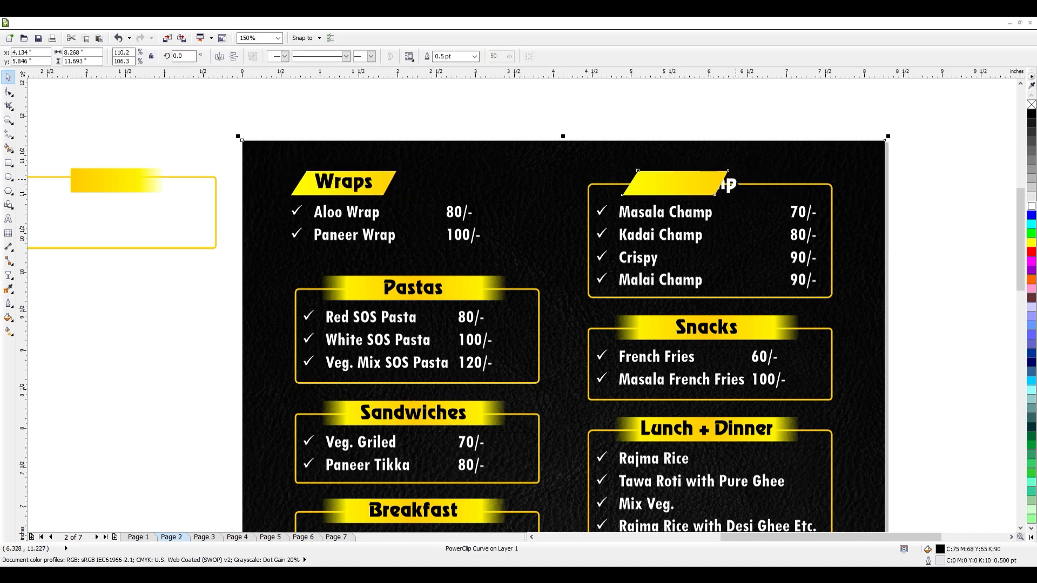
key("ctrl+Page_Down")
left_click(832, 200)
key("Delete")
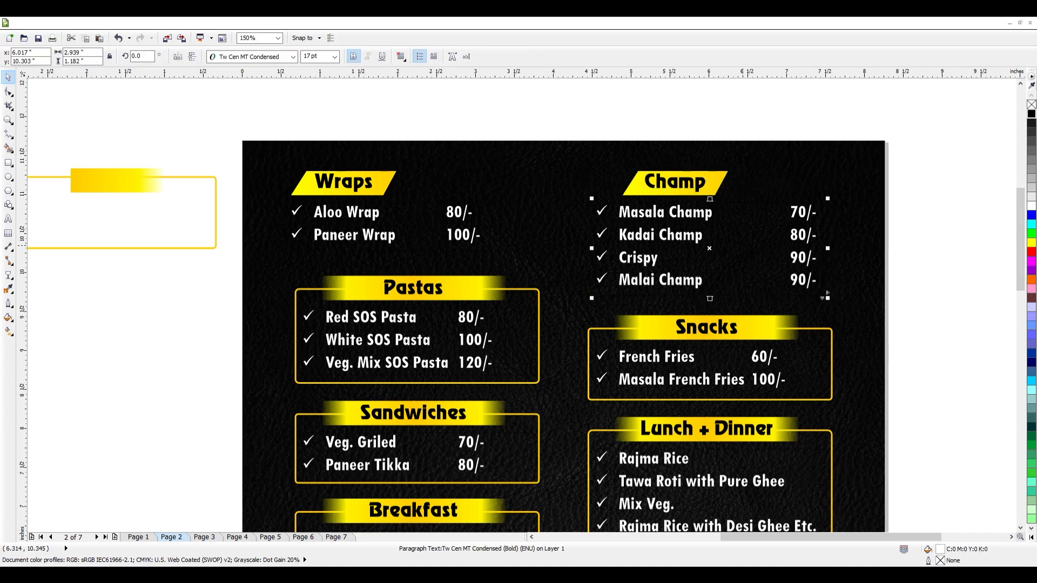
Delete the yellow frame and the gradient banner of the Pastas section
scroll(492, 207, "down", 2)
scroll(498, 265, "up", 2)
left_click(533, 281)
key("Delete")
left_click(448, 242)
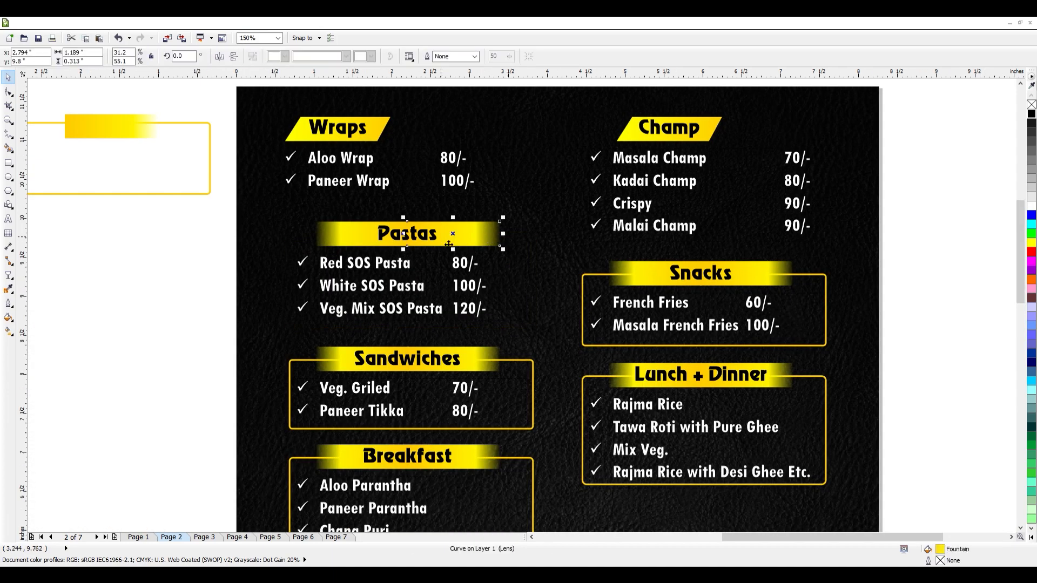
key("Delete")
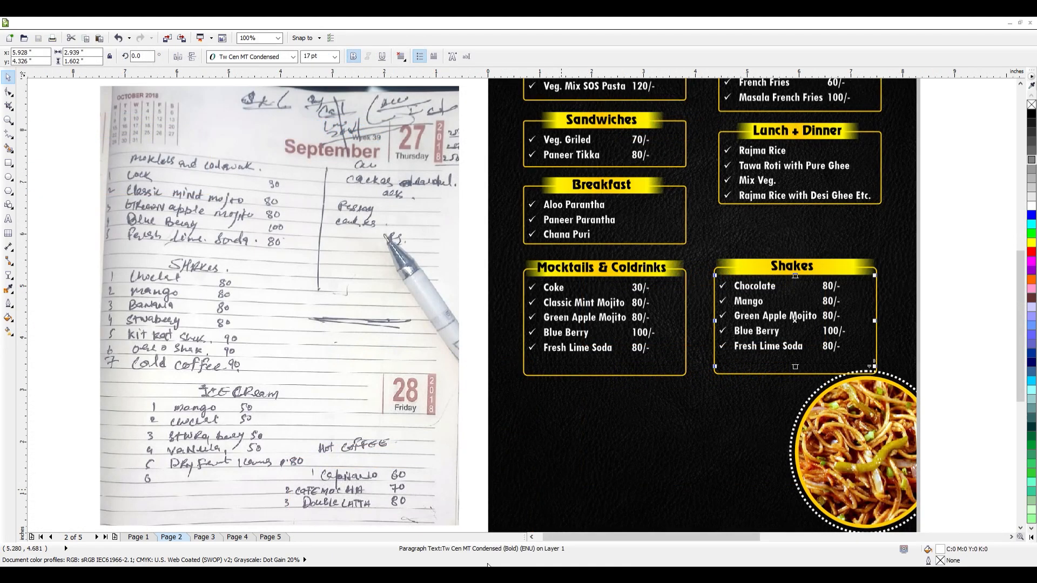
Shift the whole price column of the Shakes item list further right inside its frame
key("Escape")
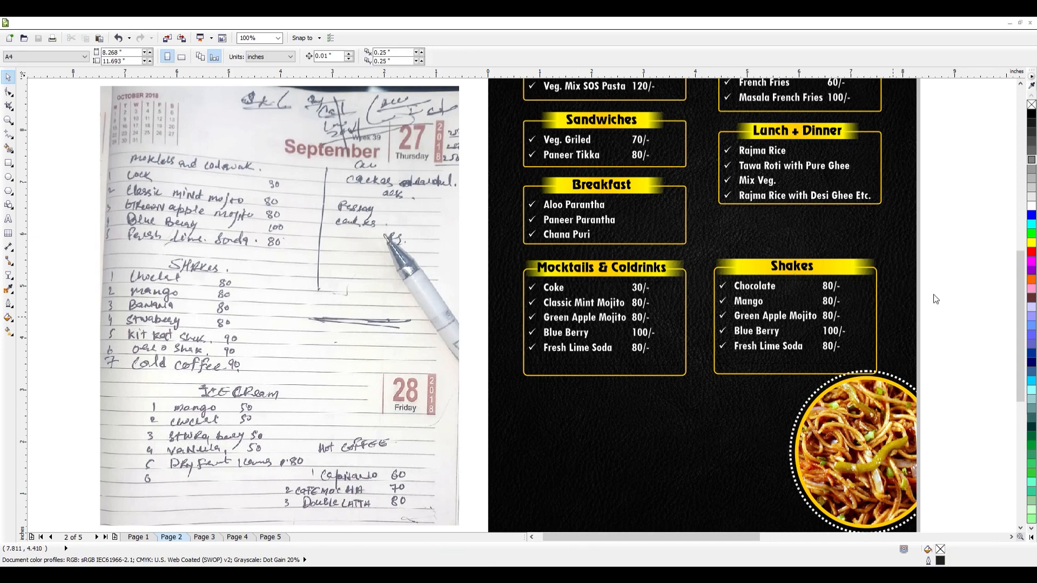
scroll(496, 225, "down", 2)
scroll(740, 173, "up", 2)
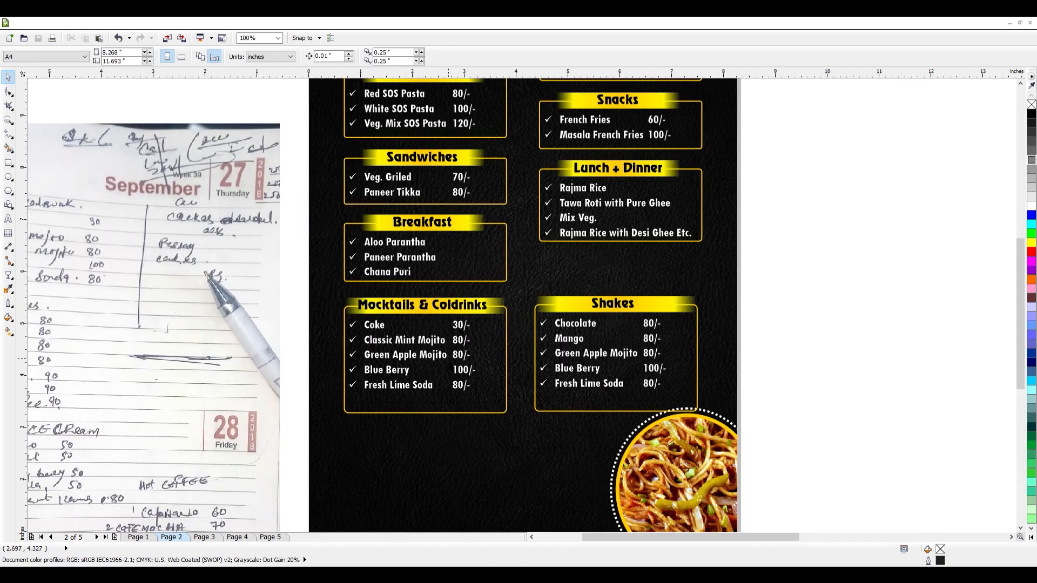
left_click(489, 307)
scroll(762, 271, "down", 2)
scroll(799, 259, "up", 2)
left_click(801, 359)
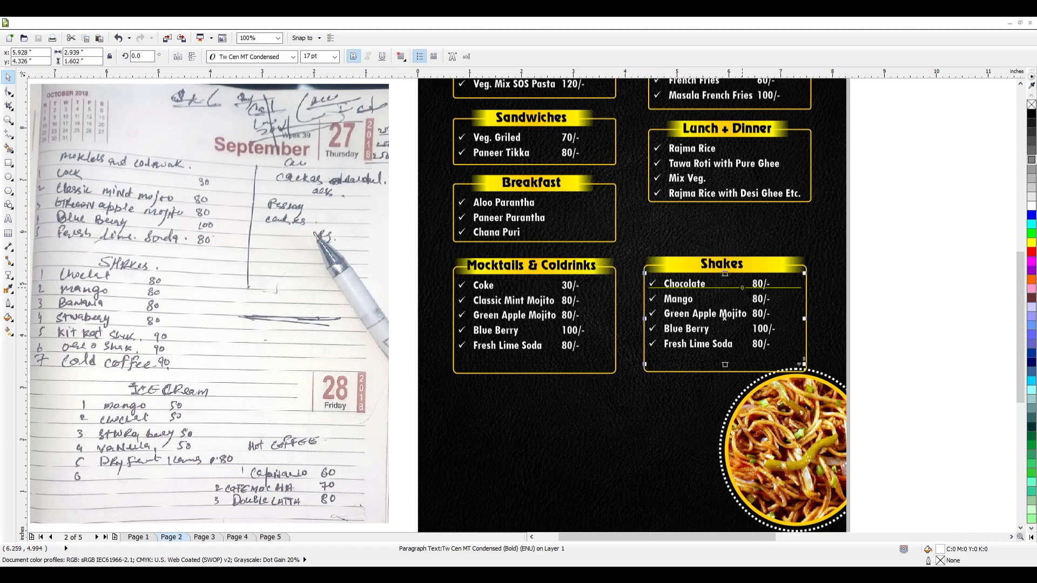
double_click(803, 359)
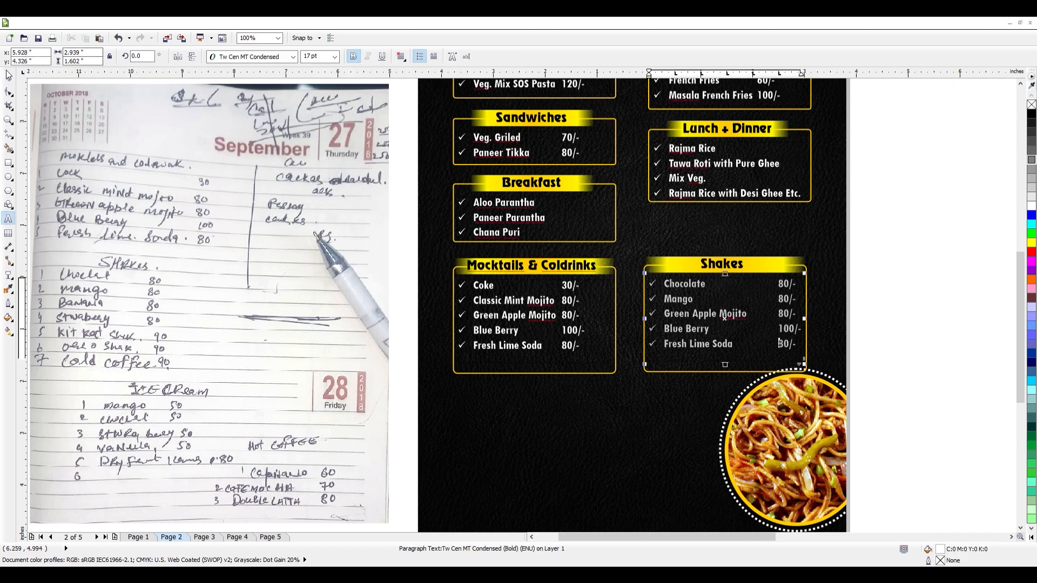
scroll(779, 343, "down", 2)
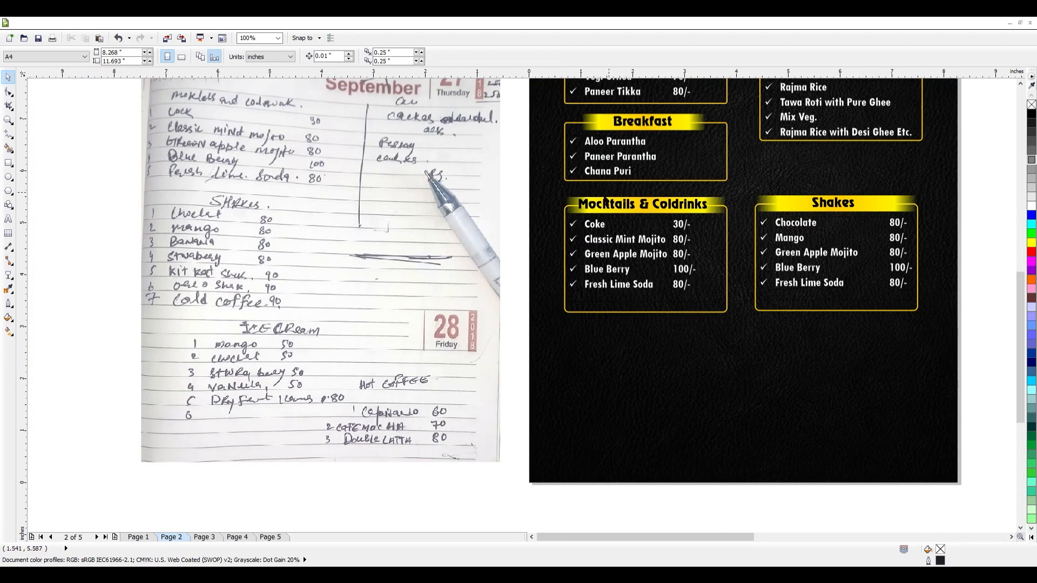
Duplicate the Mocktails & Coldrinks section directly below itself and change the copy's heading to Ice Cream
left_click_drag(605, 200, 605, 340)
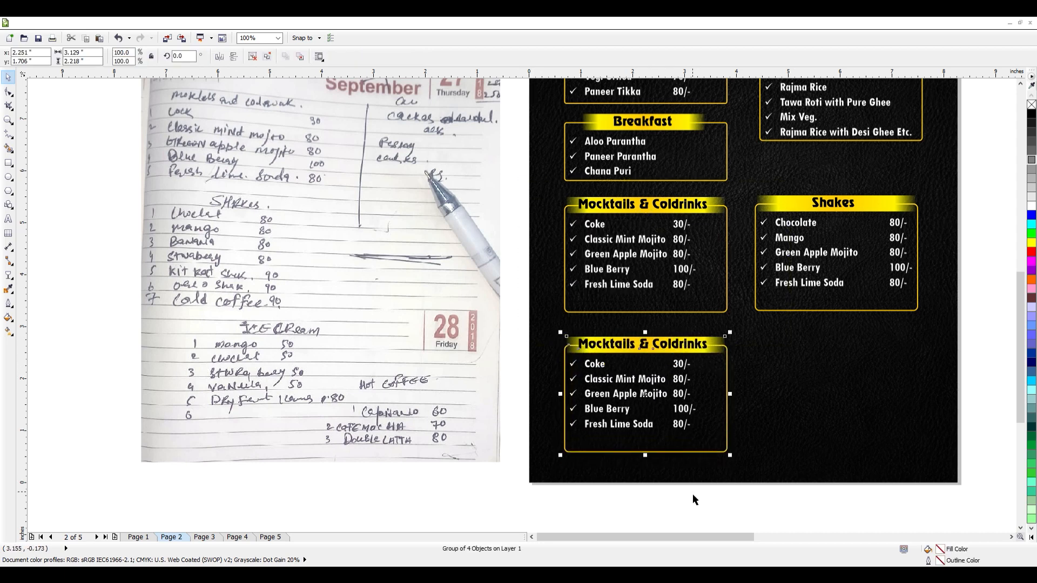
double_click(690, 348)
key("ctrl+a")
type("Ic")
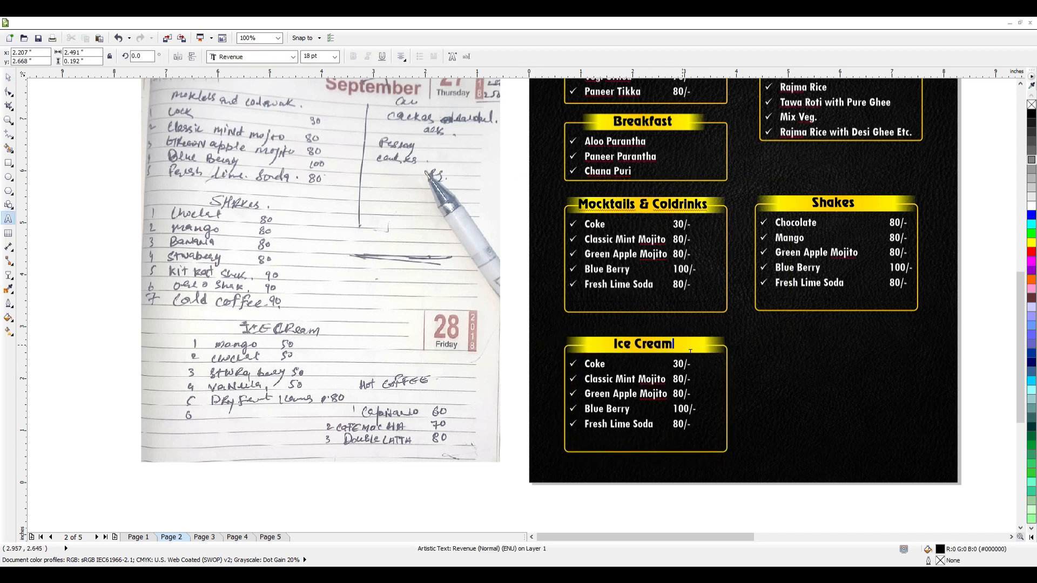
Fill the Ice Cream list with Mango 80/-, Chocolate 50/-, Strawberry 50/-, Vanilla 50/- and Dry Fruit 80/-, and shorten its frame slightly
left_click_drag(605, 365, 596, 367)
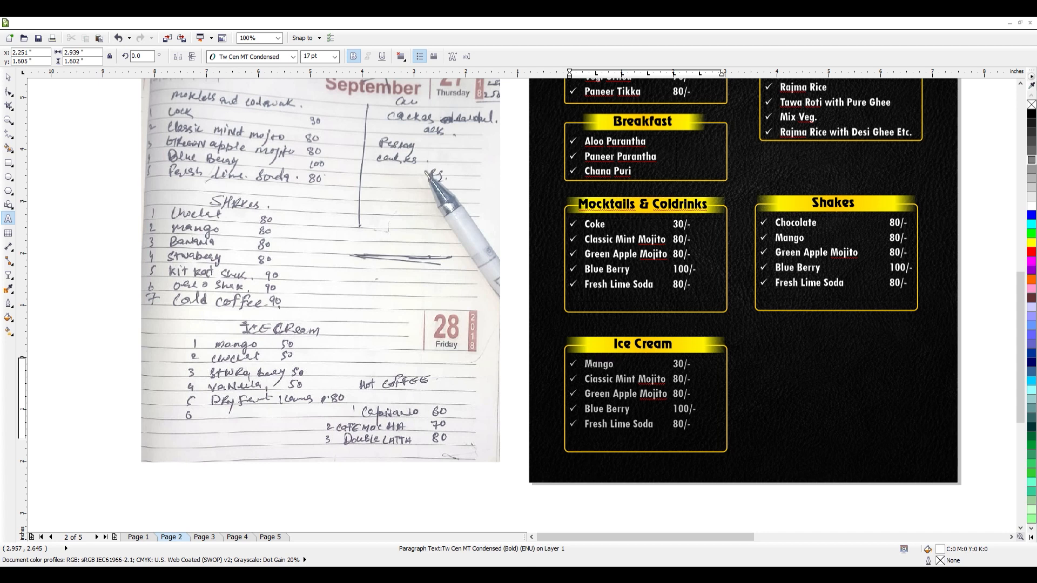
key("ctrl+shift+End")
key("Delete")
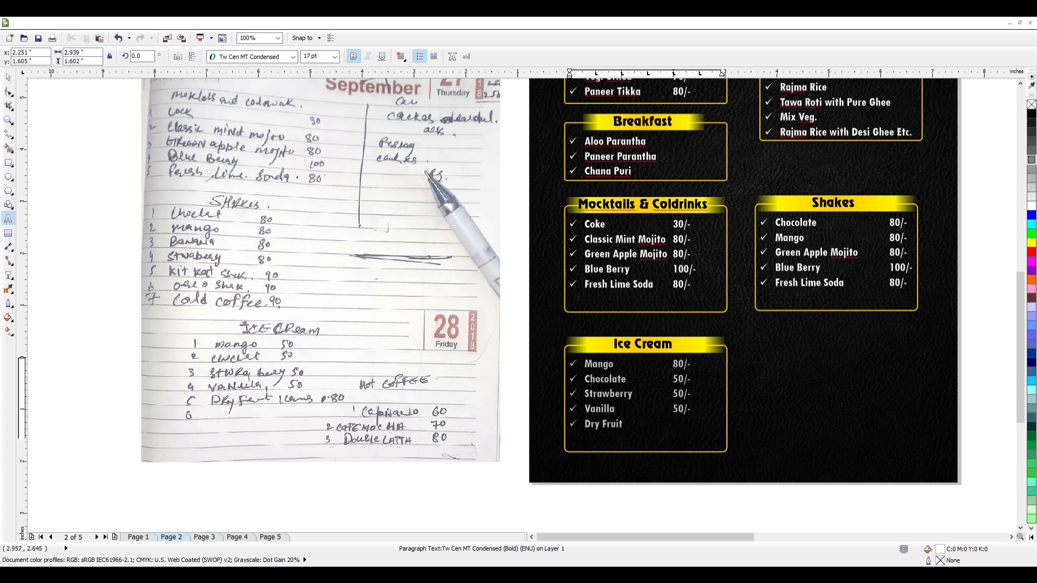
left_click(8, 77)
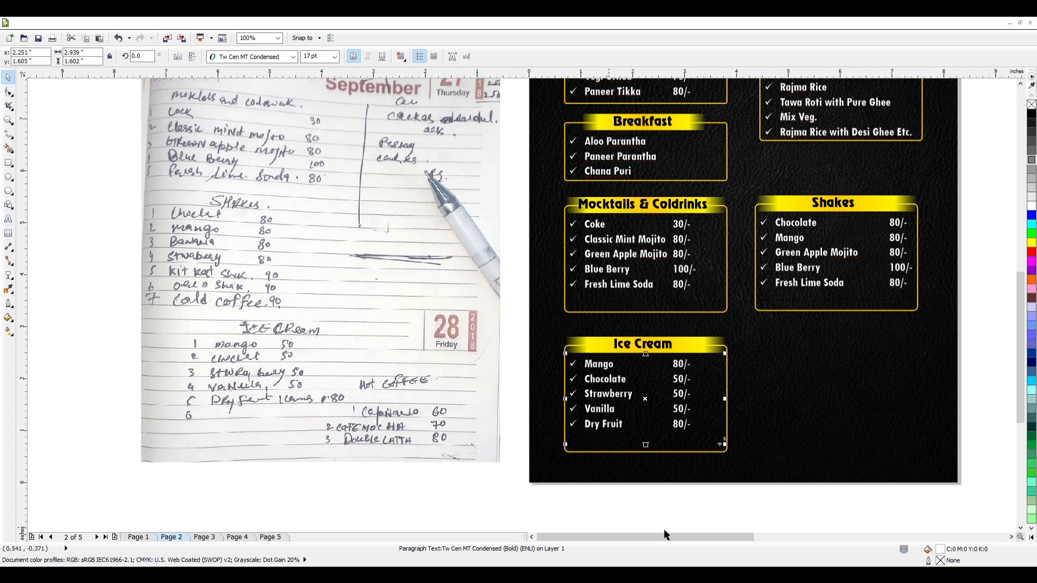
left_click_drag(646, 445, 646, 446)
left_click(651, 452)
Duplicate the Ice Cream section to its right and change the copy's heading to Hot Coffee
left_click_drag(513, 320, 734, 482)
left_click_drag(620, 386, 798, 386)
left_click_drag(822, 344, 831, 344)
double_click(830, 344)
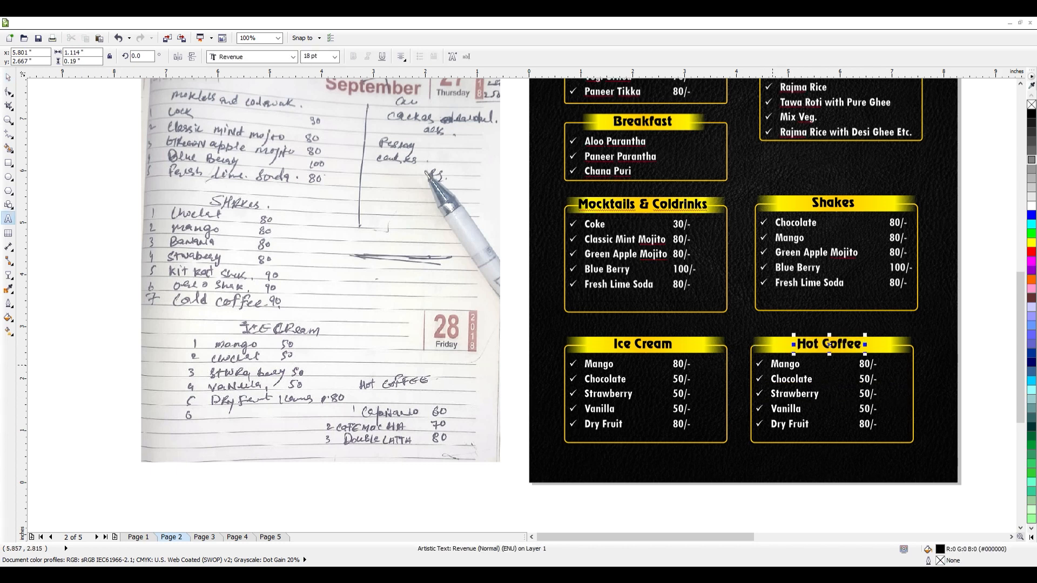
Replace the first item name in the Hot Coffee list with cappuccino
left_click(808, 377)
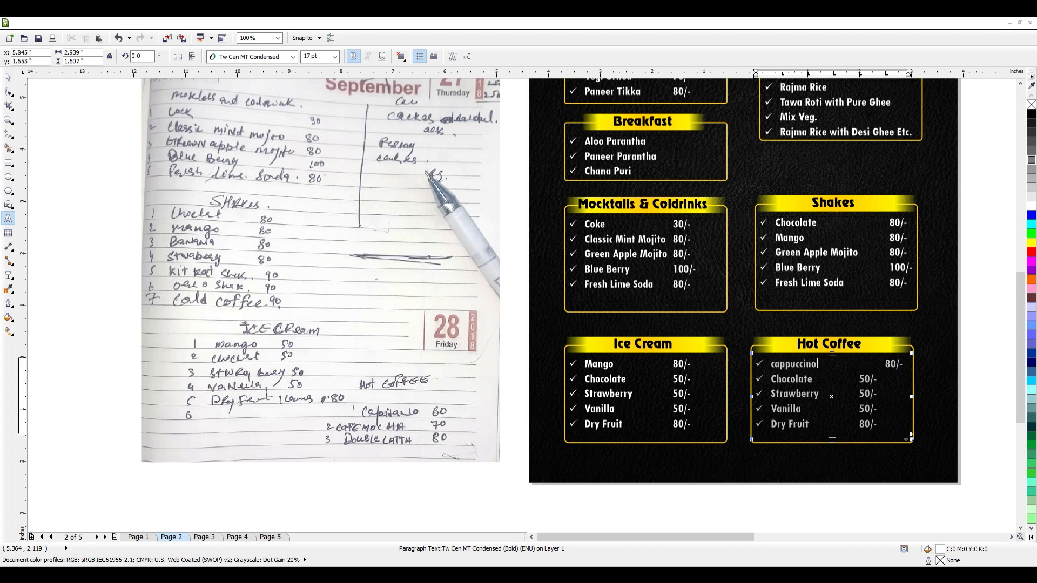
key("shift+F2")
scroll(642, 298, "down", 2)
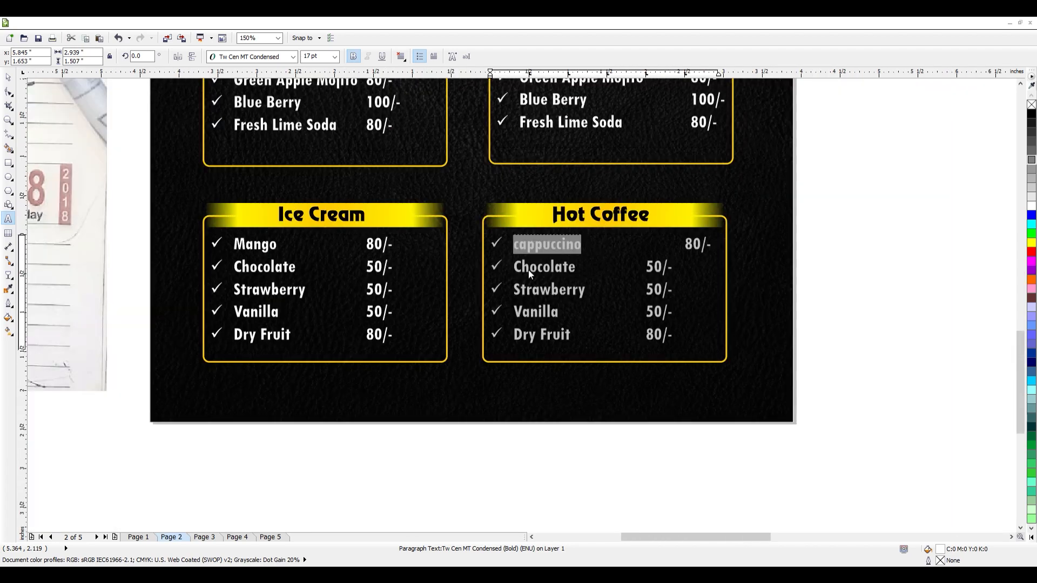
key("Escape")
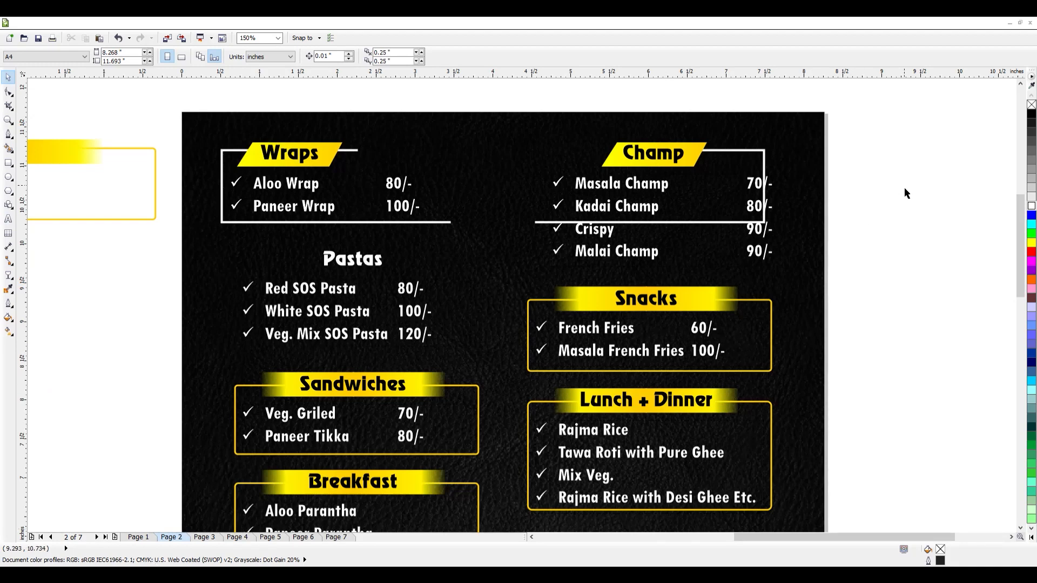
Copy the white Wraps outline down to the Pastas section and lengthen it to about 1.11 in high around the items
left_click(352, 261)
left_click(248, 222)
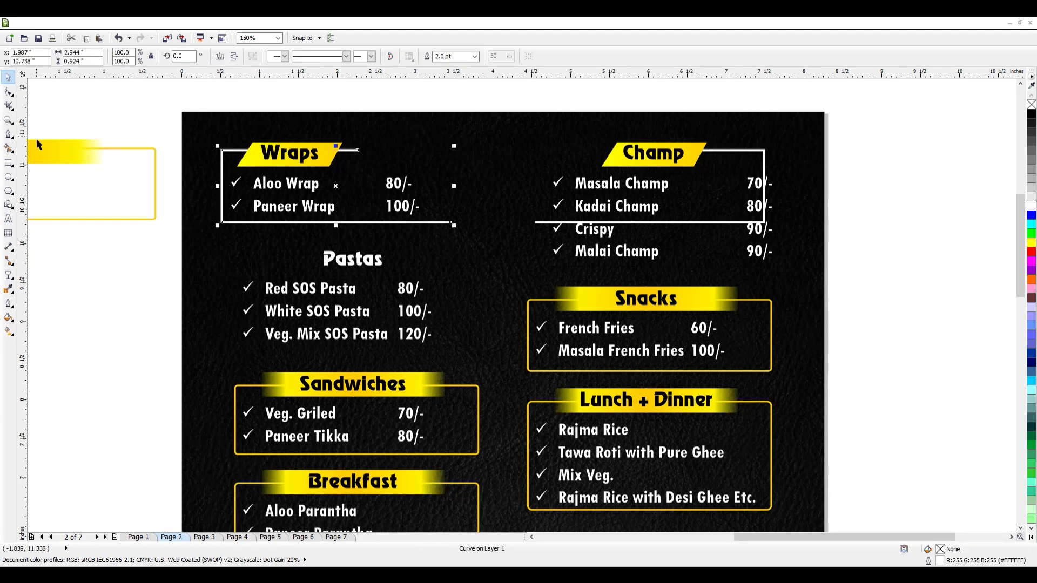
left_click_drag(243, 256, 243, 264)
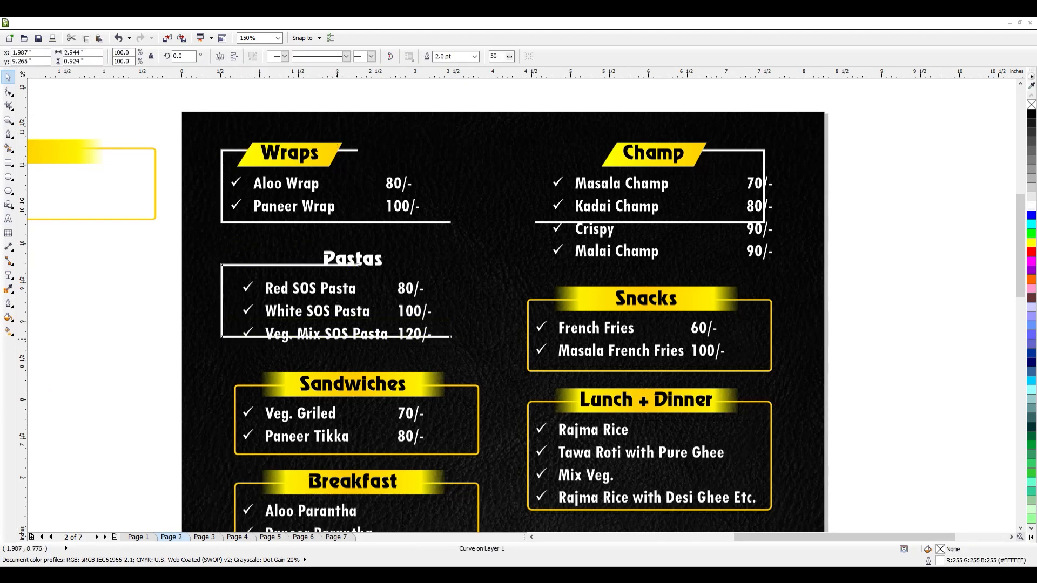
left_click_drag(337, 338, 337, 353)
Copy the slanted Wraps banner to the Pastas section, centre the Pastas heading on it in front, and colour the heading black
left_click(329, 156)
left_click(346, 152)
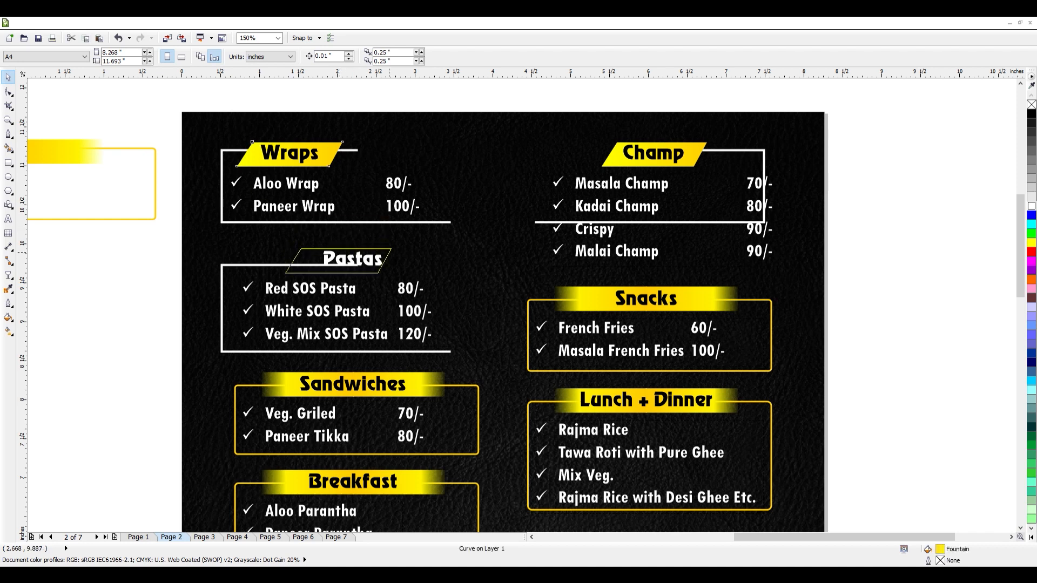
left_click_drag(360, 257, 359, 257)
left_click(372, 260)
key("shift+Page_Up")
left_click(346, 272, "shift")
key("c")
key("e")
left_click(317, 265)
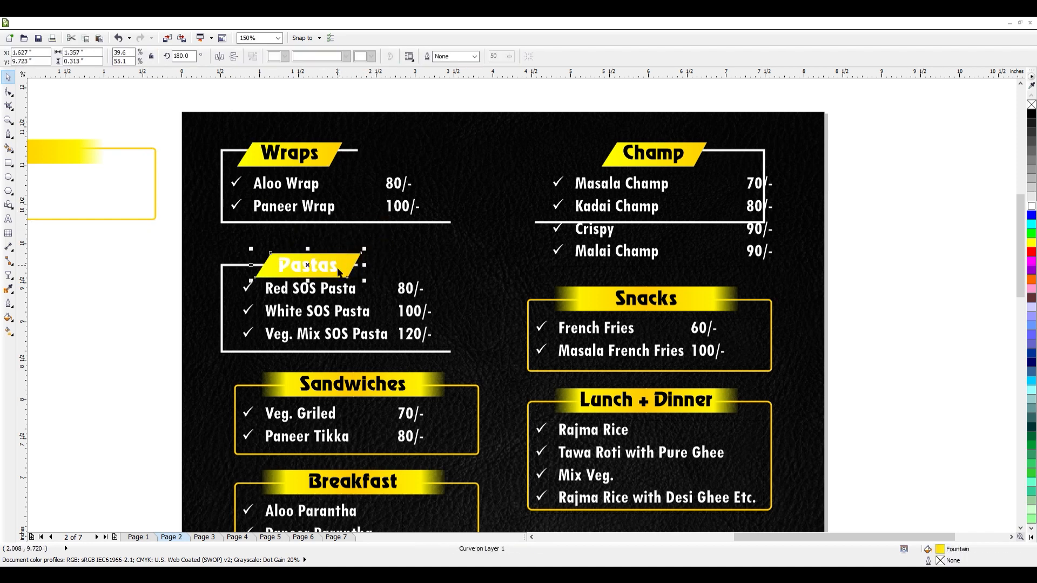
left_click(333, 267)
left_click(1031, 114)
Extend the Pastas outline to about 1.17 in high and left-align the Pastas item list with the Wraps item list
left_click(356, 312)
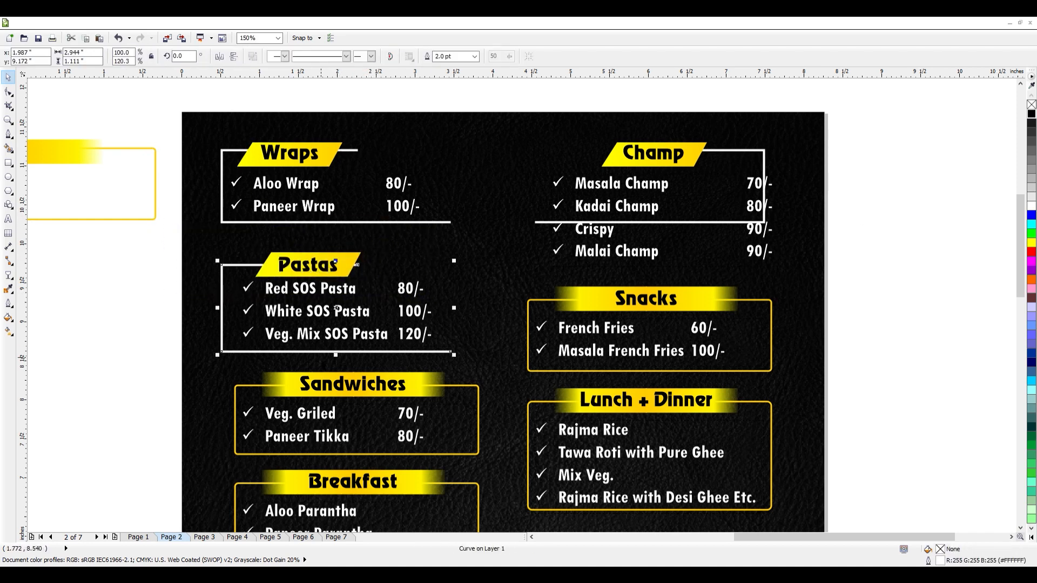
left_click(414, 222, "shift")
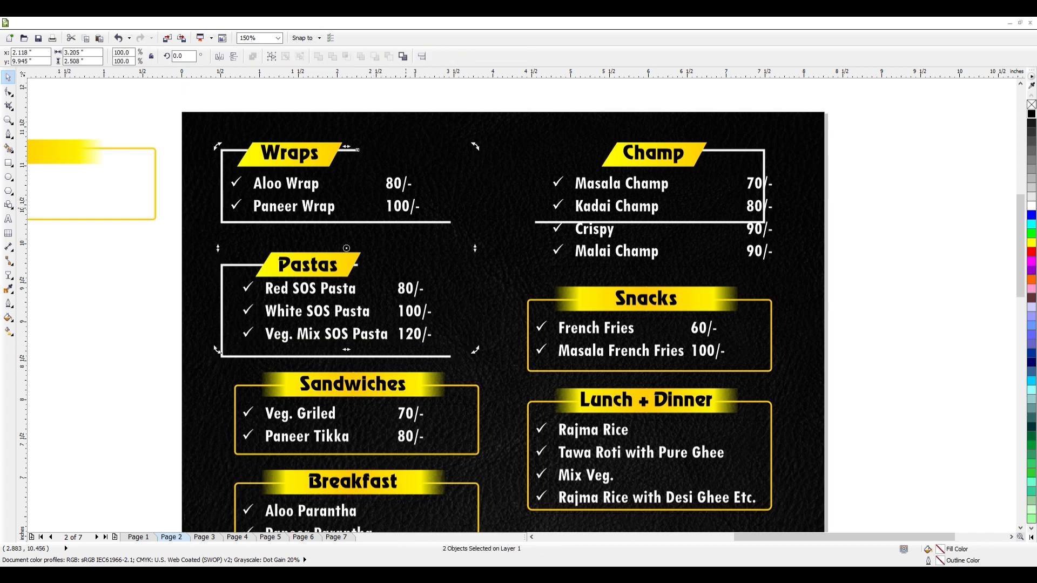
key("l")
left_click(151, 220)
left_click_drag(161, 263, 482, 363)
left_click(237, 265, "shift")
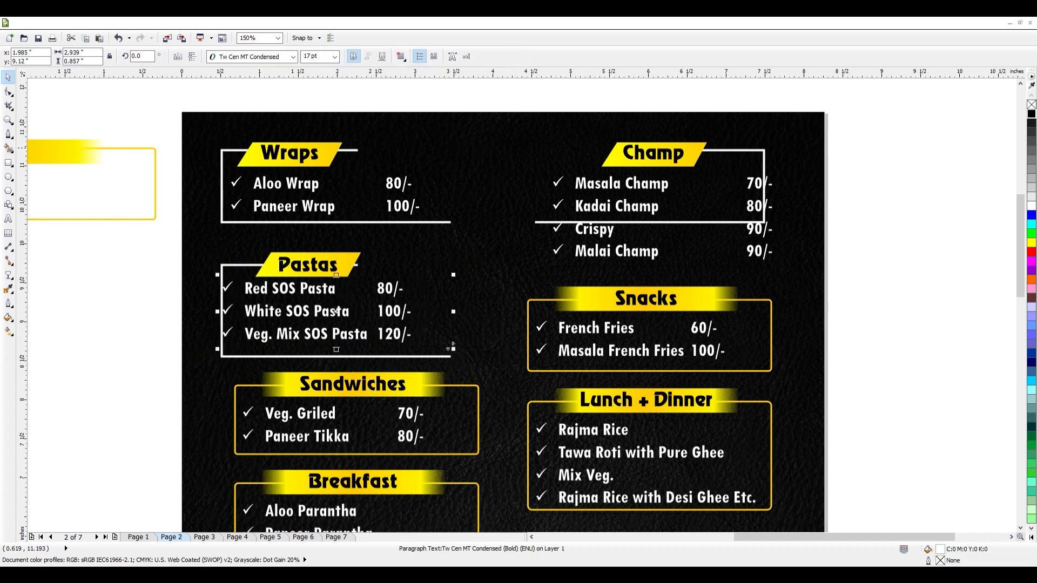
left_click_drag(438, 215, 439, 215)
key("l")
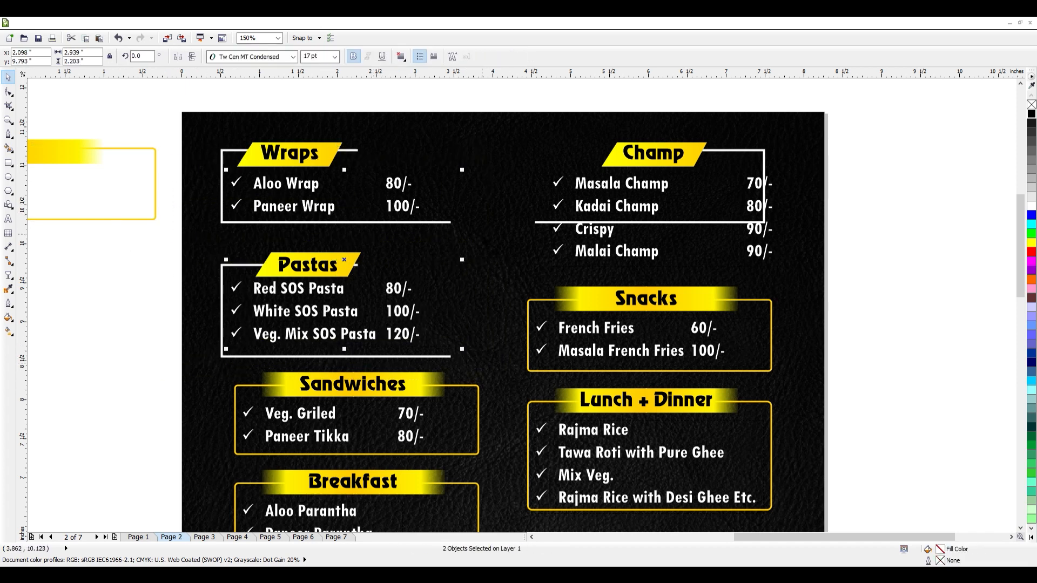
Delete the Snacks section's yellow frame and gradient banner, and colour its heading white
left_click(844, 263)
left_click(771, 319)
key("Delete")
left_click(707, 300)
key("Delete")
left_click(646, 298)
left_click(1032, 206)
Copy the Champ outline with its slanted banner and heading down onto the Snacks section
left_click_drag(917, 232, 497, 121)
left_click_drag(764, 211, 831, 338)
right_click(831, 338)
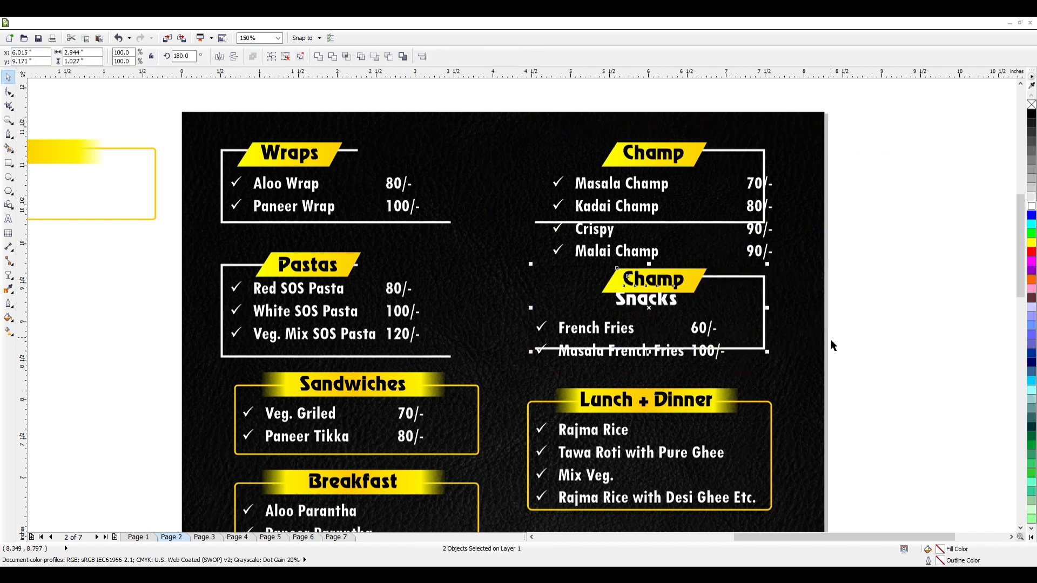
Top-align the copied Champ banner set with the Pastas outline, nudge both down, and undo the excess nudges
left_click(248, 265, "shift")
key("t")
key("Down")
key("Down")
key("Down")
key("Down")
key("Down")
key("Down")
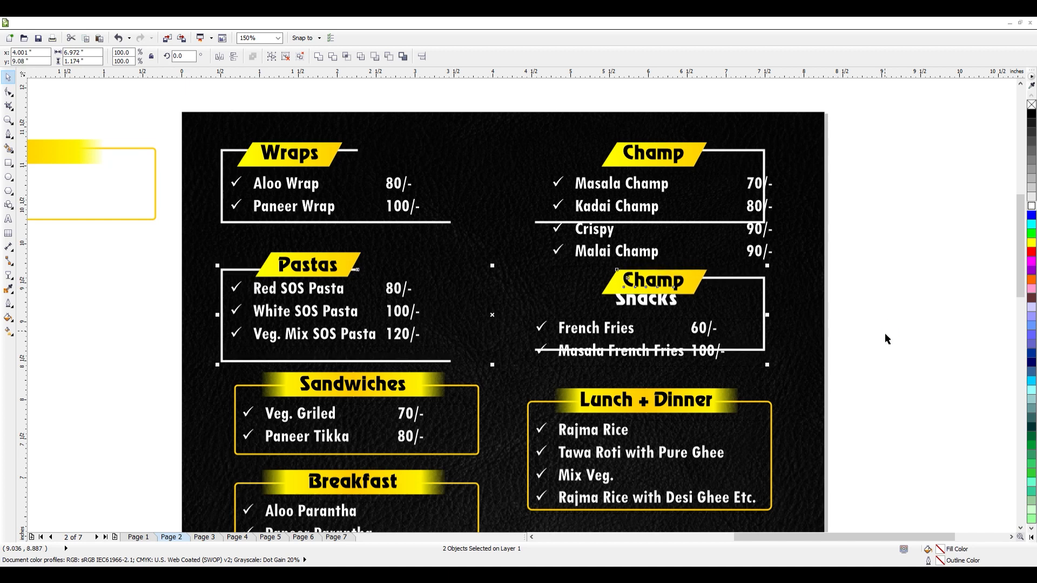
left_click(884, 337)
key("ctrl+z")
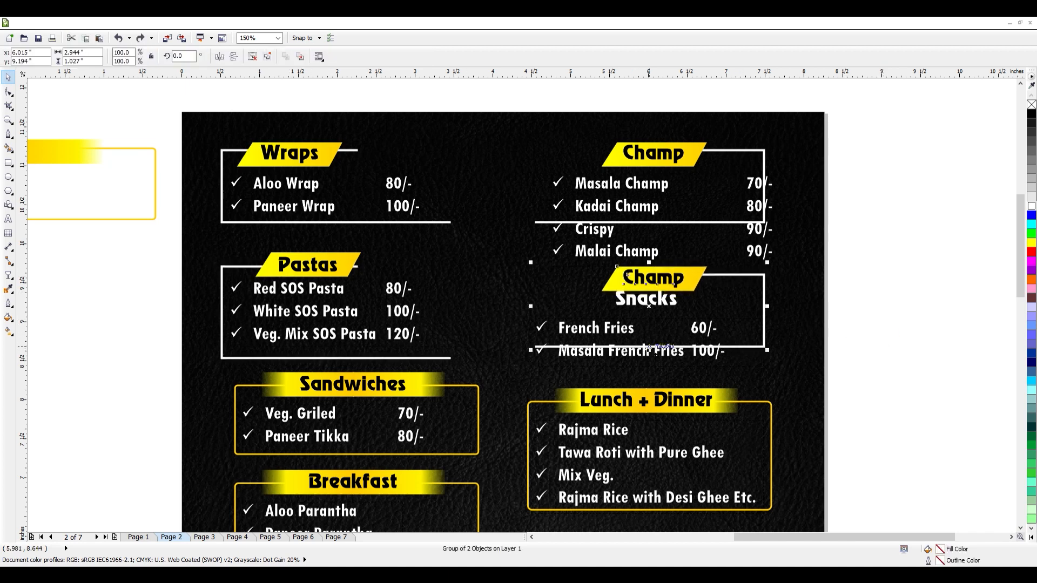
Ungroup the copied Champ banner, delete its heading text, and centre the Snacks heading on the banner in black
key("ctrl+u")
left_click(776, 323)
left_click(656, 277)
key("Delete")
left_click(652, 299)
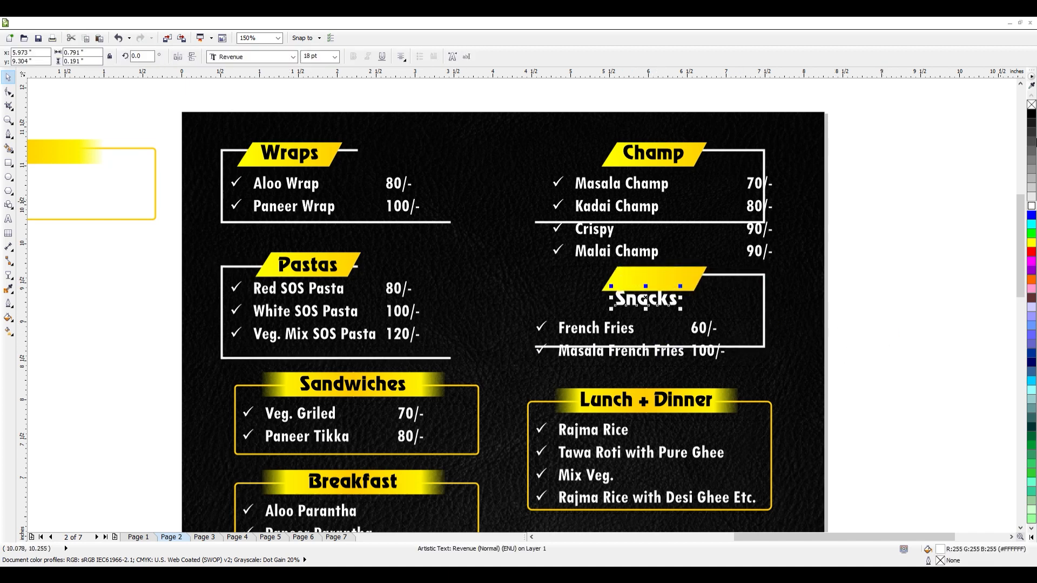
left_click(1031, 114)
left_click(687, 280, "shift")
key("c")
key("e")
Top-align the Snacks item list with the Pastas item list
left_click(576, 348)
left_click(581, 329)
left_click(398, 290, "shift")
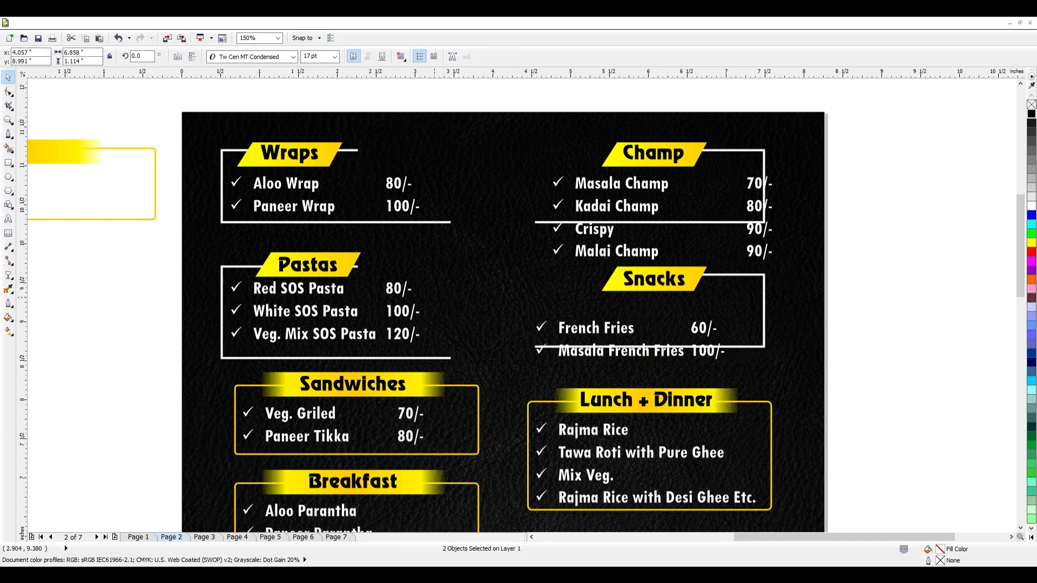
key("t")
Try to top-align the Snacks item list with the Pastas outline
left_click(586, 347)
left_click(588, 311)
left_click(435, 357, "shift")
key("t")
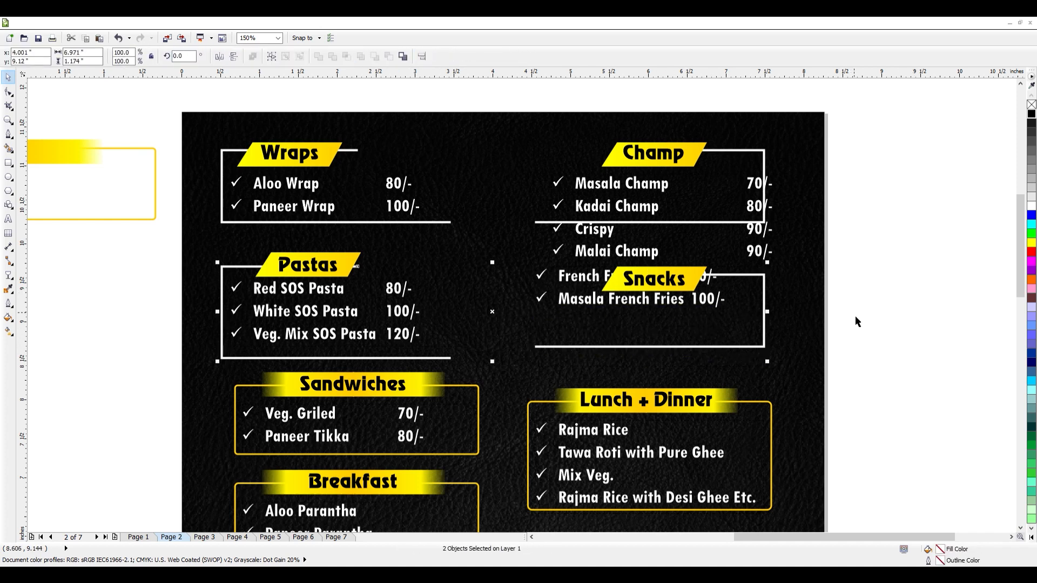
key("ctrl+z")
Top-align the Snacks item list with the Pastas item list and nudge both lists down about 0.12 inches
left_click_drag(865, 281, 490, 332)
left_click_drag(159, 271, 492, 350)
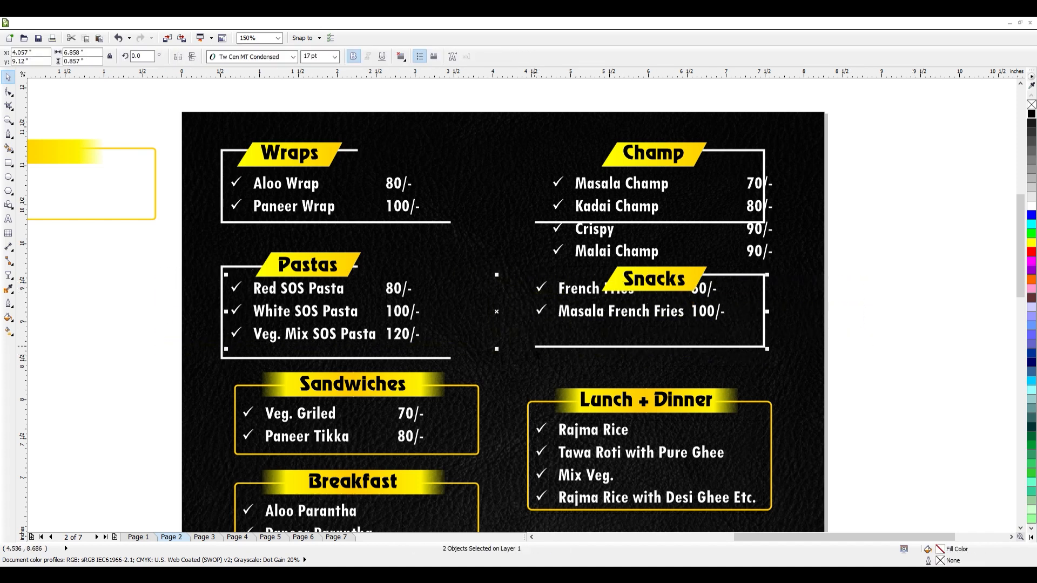
key("Down")
key("Down")
key("Down")
key("Down")
key("Down")
key("Down")
key("Down")
key("Down")
key("Down")
key("Down")
key("Down")
key("Down")
key("Down")
key("Down")
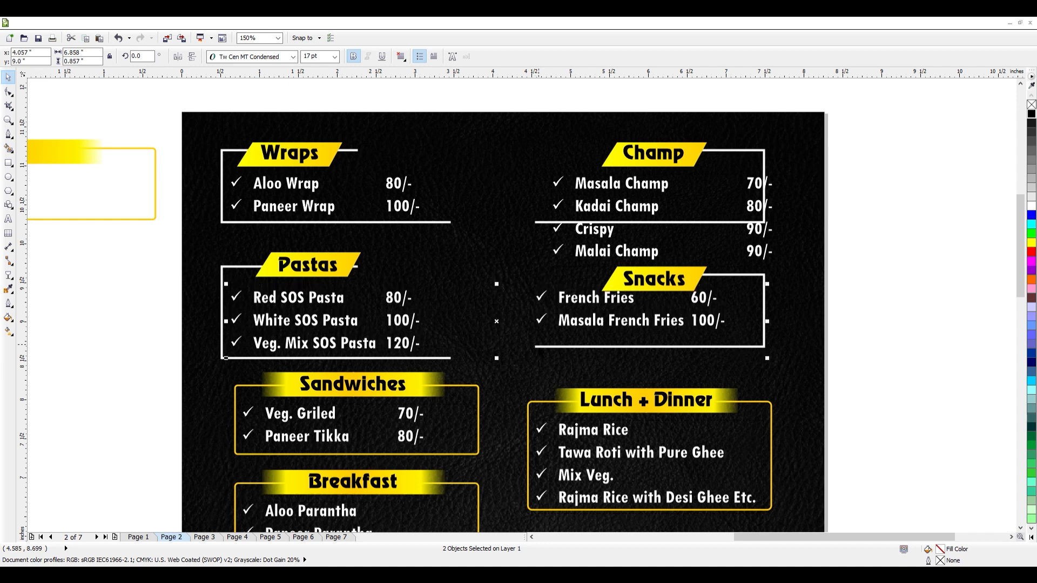
left_click(478, 346)
left_click(222, 319)
left_click_drag(169, 283, 553, 368)
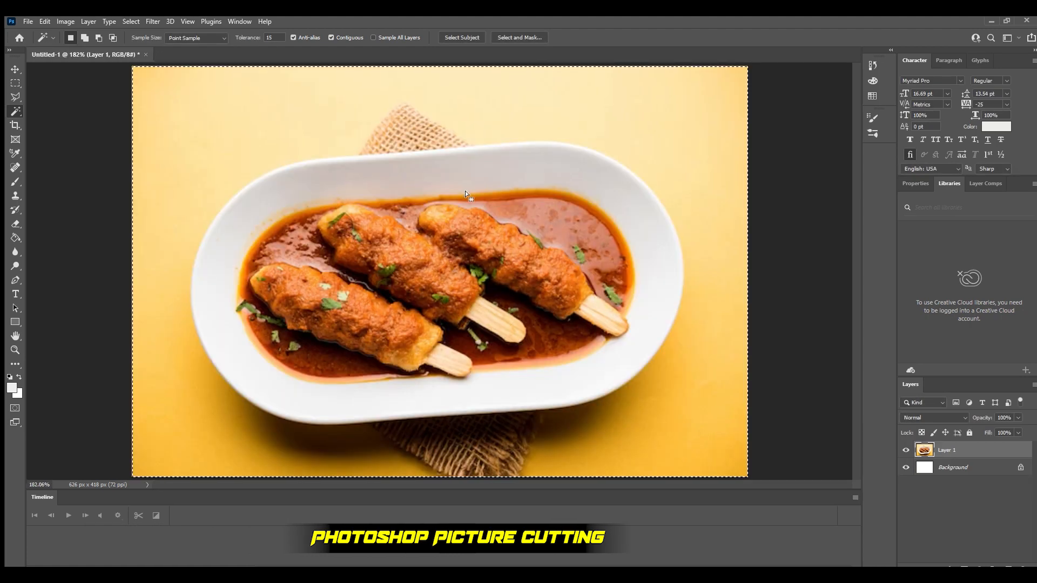
Switch to Photoshop, copy the whole dish photo into a new document, and delete yellow background areas around the plate with the Magic Wand
key("ctrl+a")
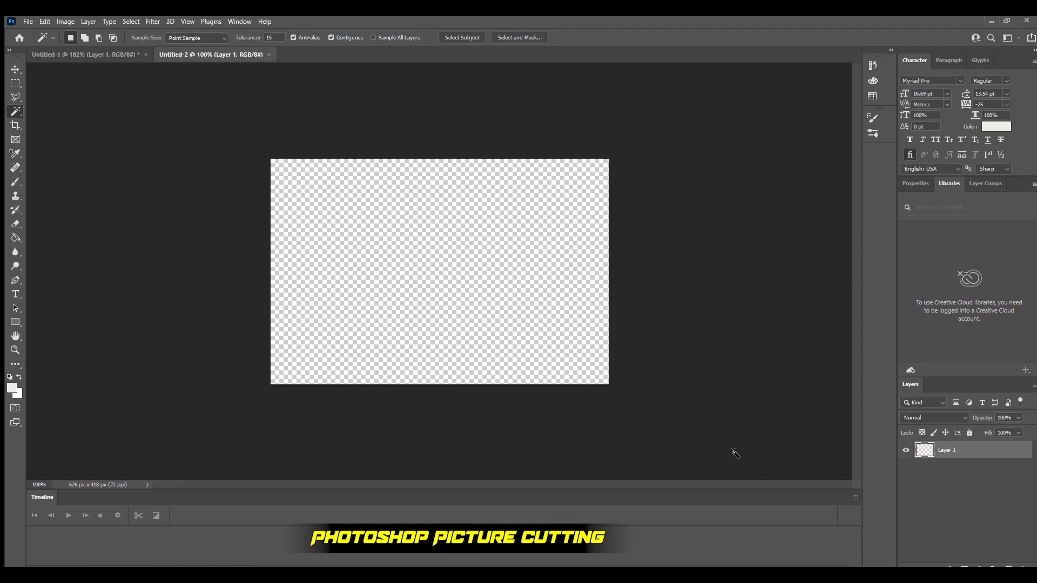
key("ctrl+v")
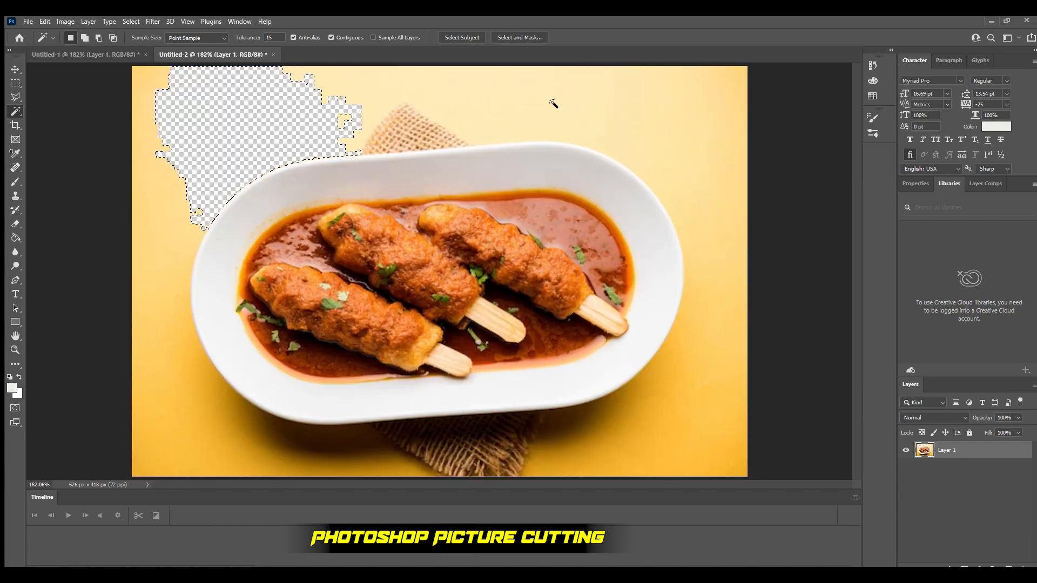
left_click(550, 102)
key("Delete")
left_click(706, 158)
key("Delete")
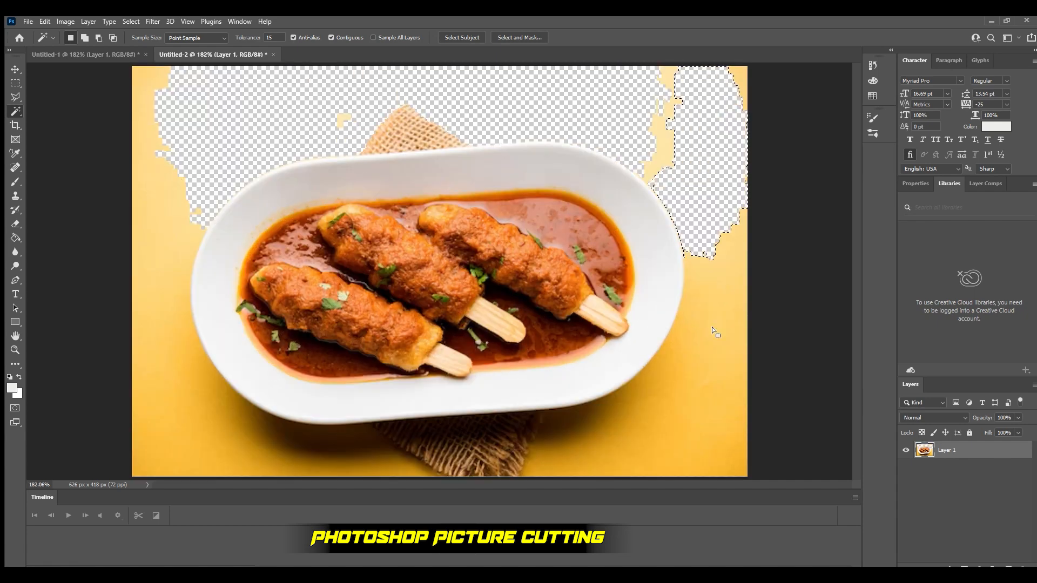
left_click(711, 326)
key("Delete")
left_click(694, 419)
key("Delete")
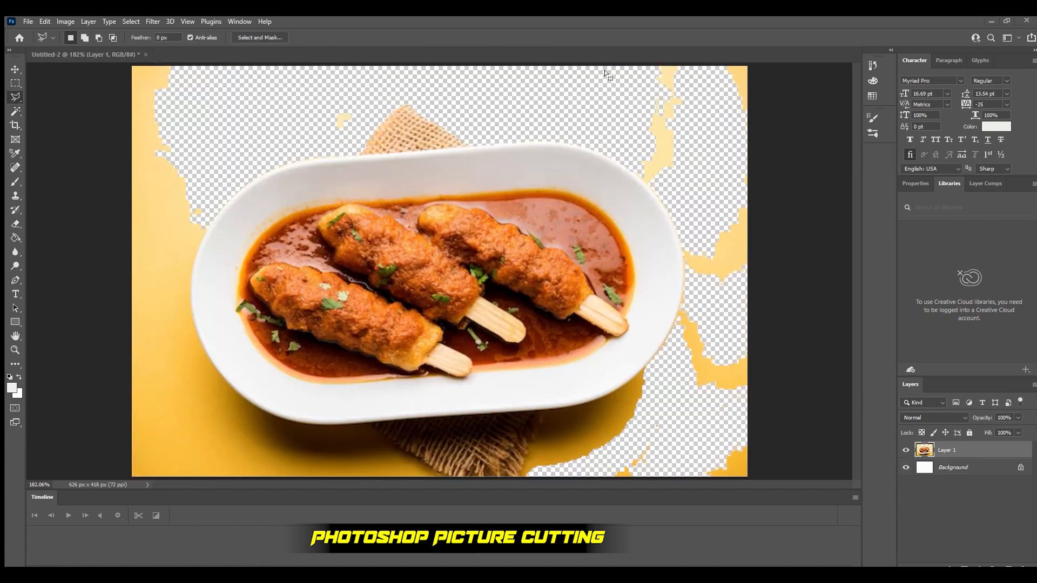
Start a Polygonal Lasso outline above the burlap cloth and bring it around to the plate's upper-left rim
key("ctrl+plus")
key("ctrl+plus")
key("ctrl+plus")
scroll(338, 171, "up", 5)
left_click(306, 132)
left_click(175, 127)
left_click(166, 174)
left_click(167, 238)
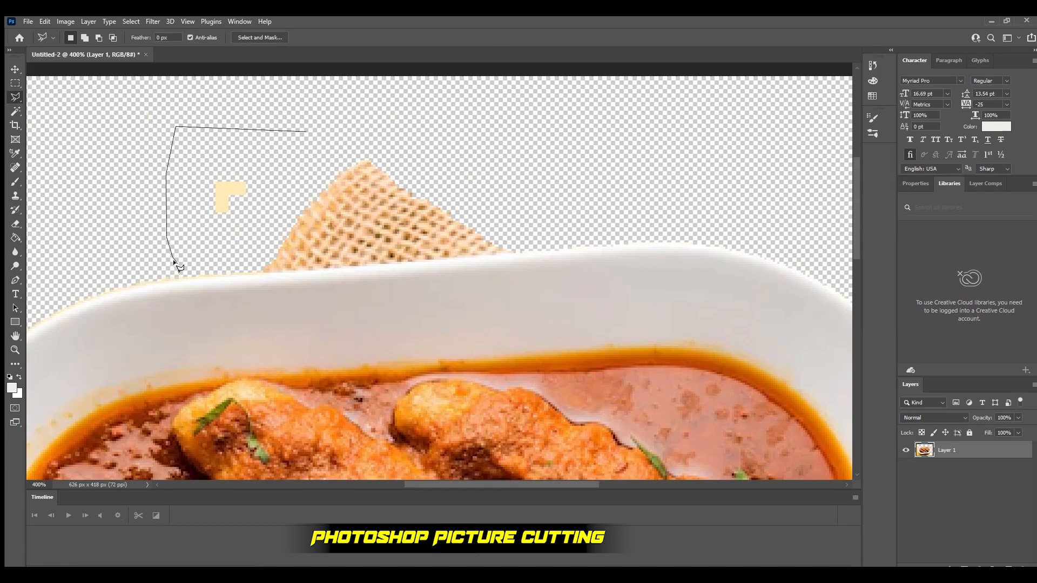
left_click(180, 266)
left_click(200, 274)
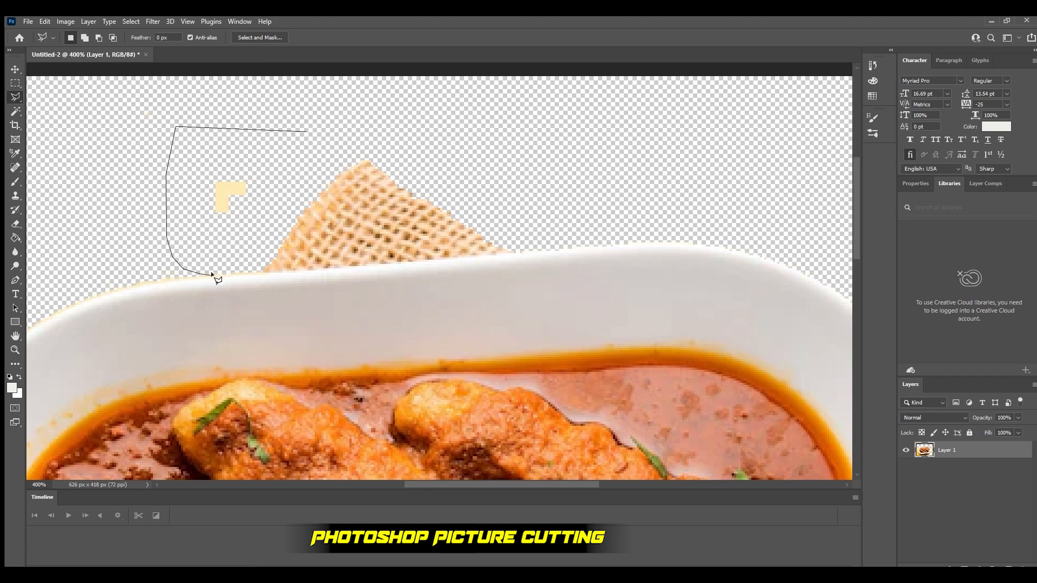
Continue the lasso outline along the plate's top rim and down its right side, excluding the burlap cloth
left_click(702, 243)
left_click(792, 268)
left_click(838, 292)
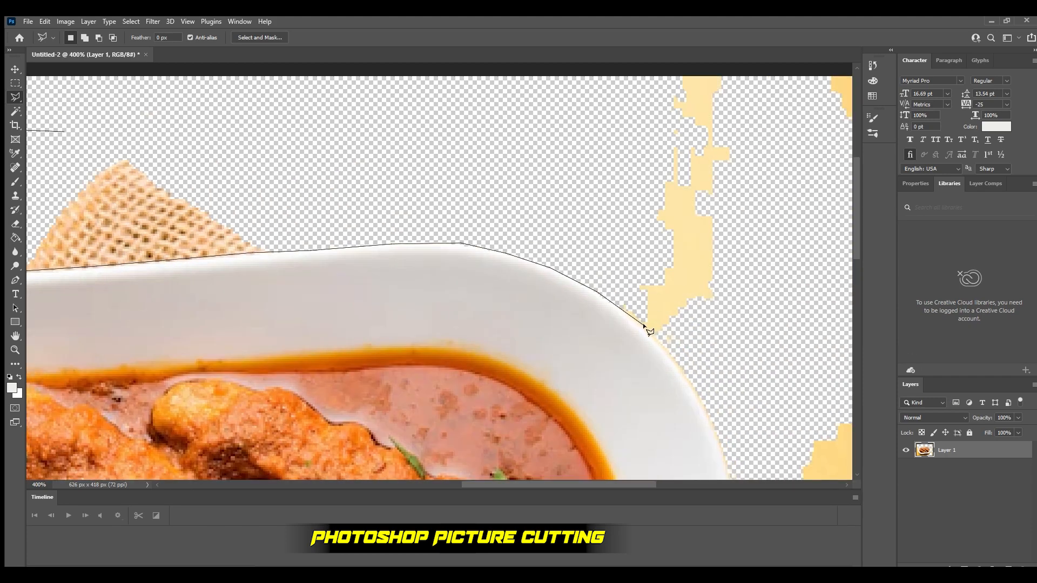
left_click(691, 387)
left_click(727, 463)
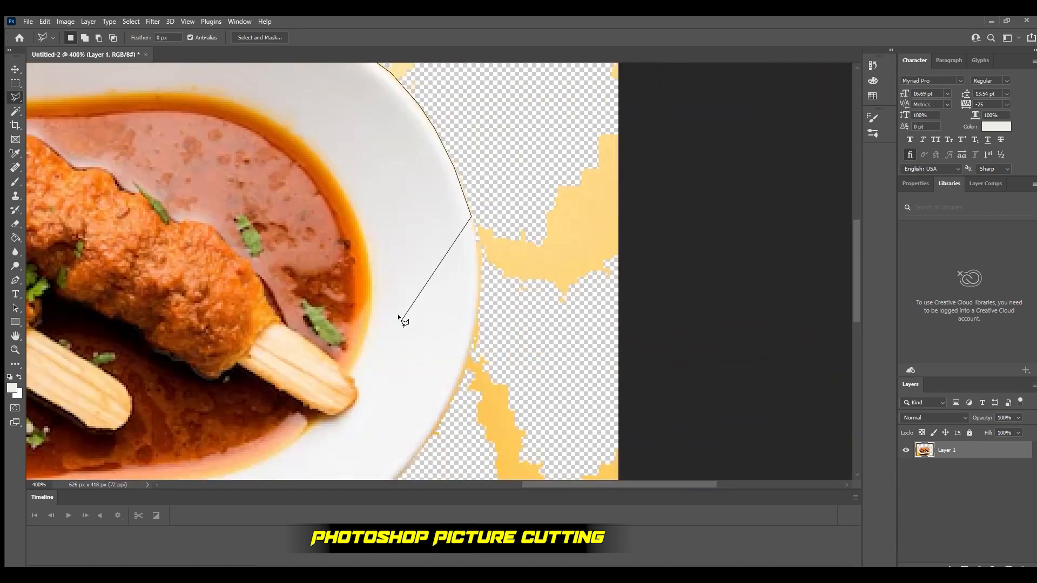
left_click(477, 294)
left_click(468, 357)
left_click(439, 422)
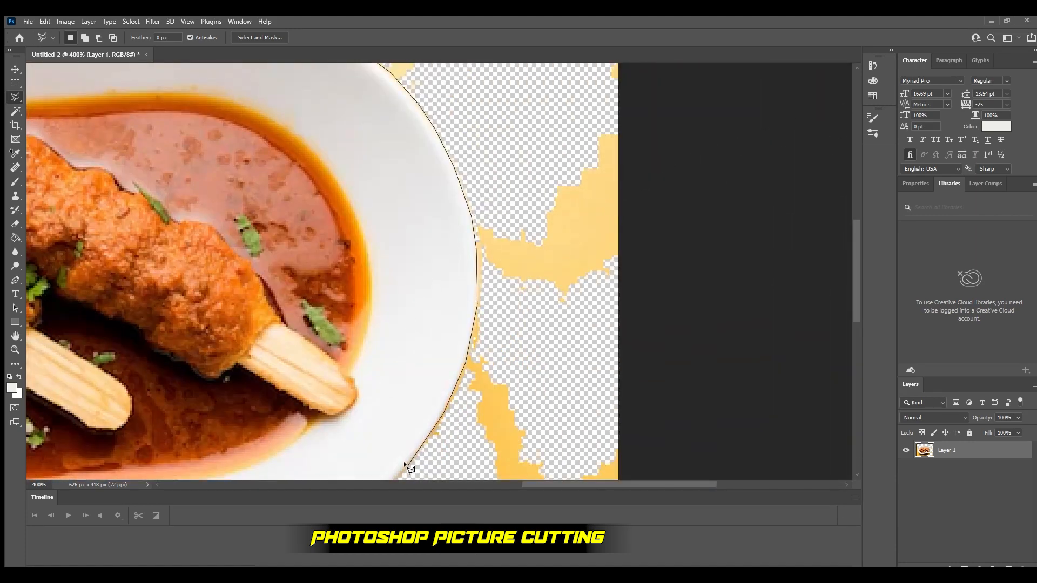
Extend the lasso outline along the plate's bottom rim to its lower-left curve
left_click(402, 212)
left_click(324, 273)
left_click(238, 301)
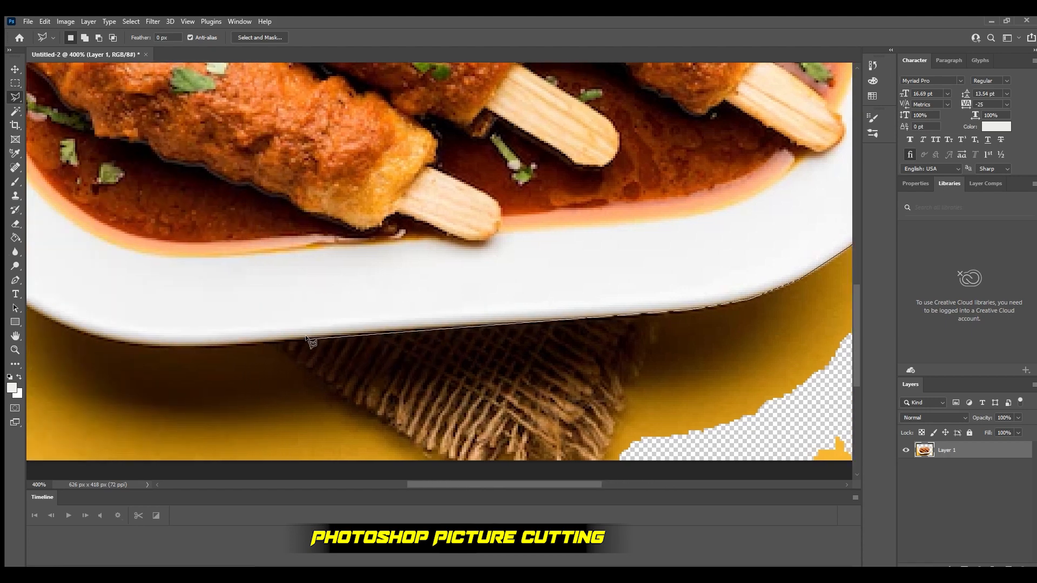
left_click(226, 347)
left_click(114, 338)
left_click(57, 322)
left_click(58, 292)
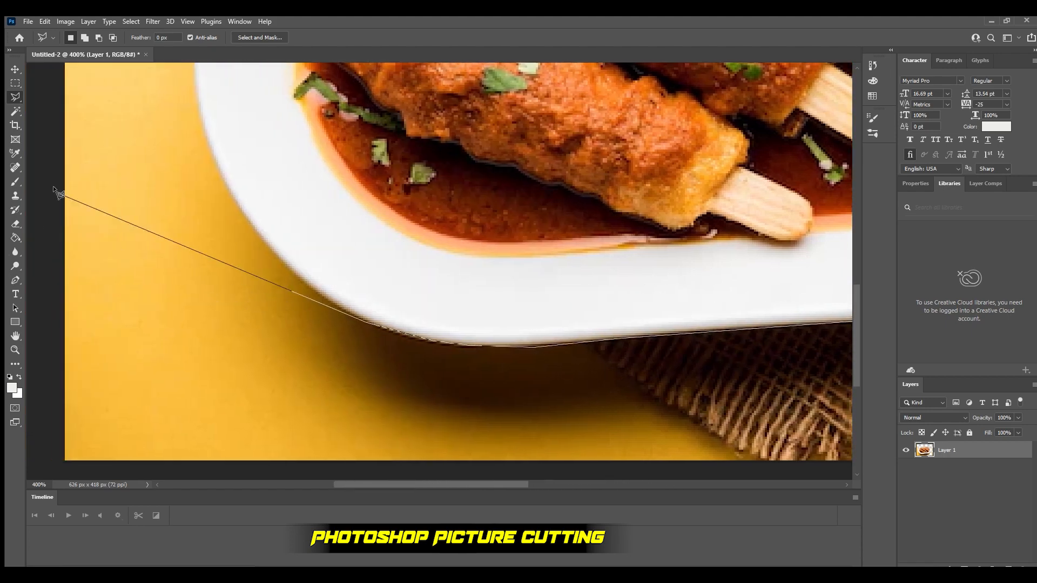
Trace the plate's left rim, close the lasso outline at its starting point, and copy the cutout into a new document
left_click(322, 295)
left_click(190, 81)
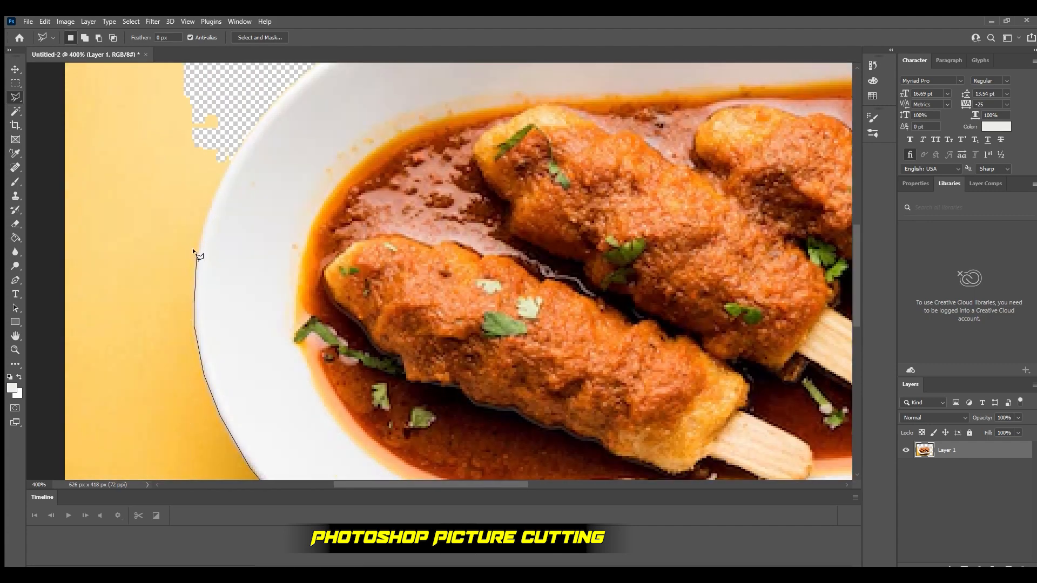
left_click(220, 174)
left_click_drag(241, 139, 275, 354)
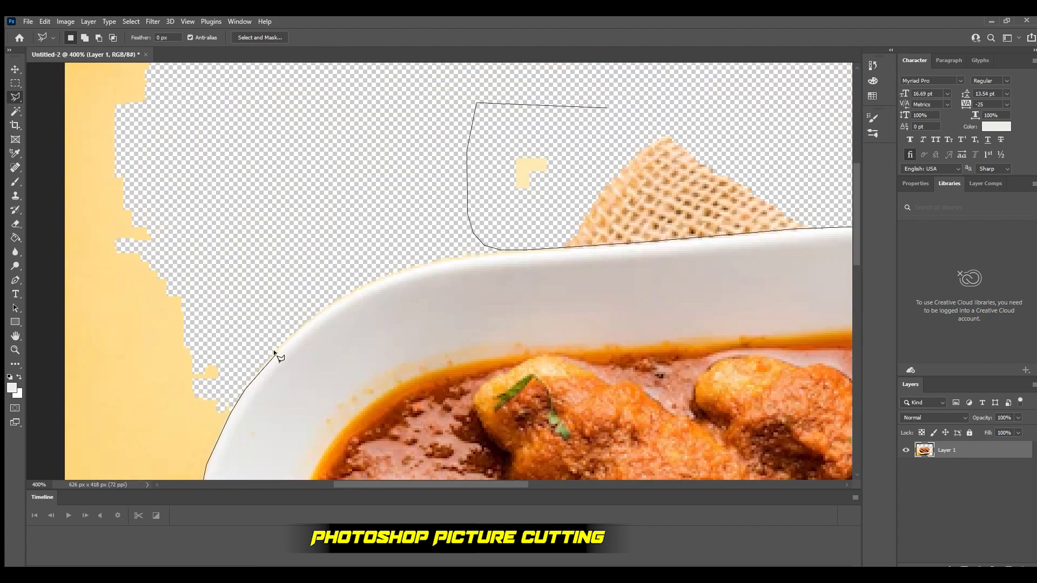
left_click(338, 298)
left_click(379, 277)
left_click(417, 266)
left_click(487, 253)
left_click(567, 247)
left_click(606, 108)
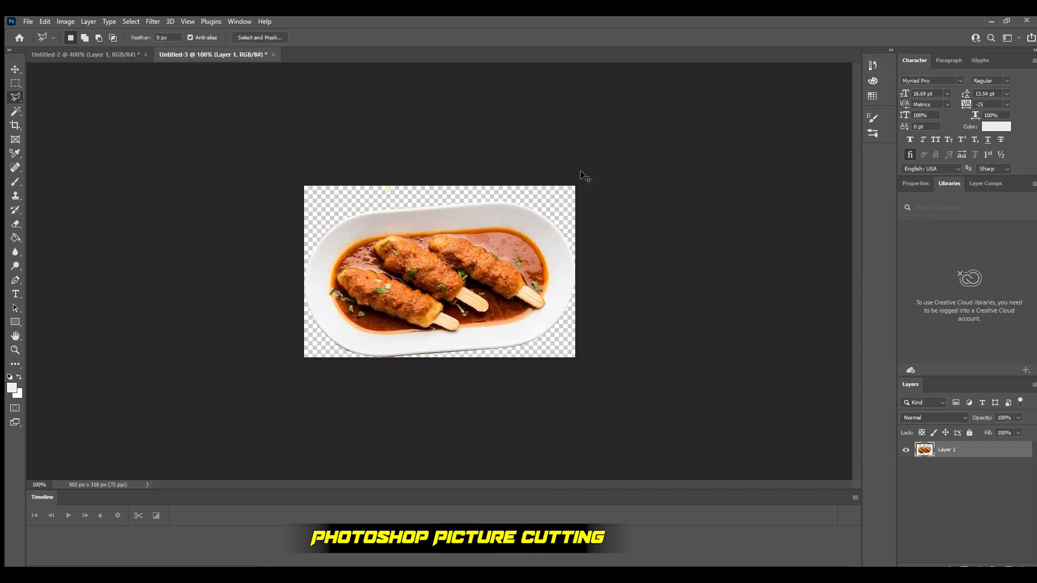
Lasso and delete the leftover yellow patch above the plate, deselect, and raise the image resolution to 150 ppi
key("ctrl+0")
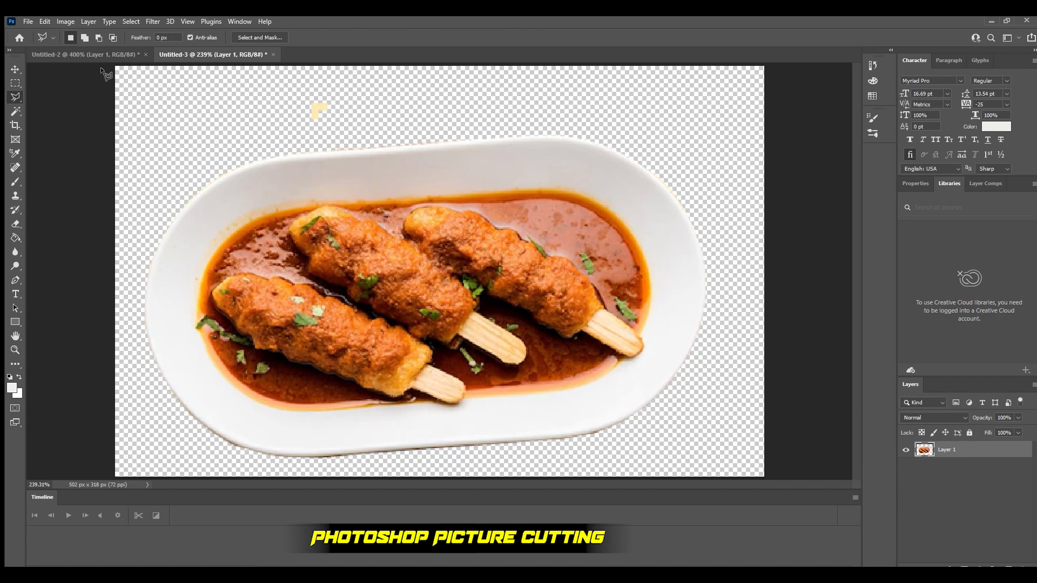
left_click(104, 71)
left_click(99, 136)
left_click(200, 174)
left_click(305, 148)
left_click(338, 149)
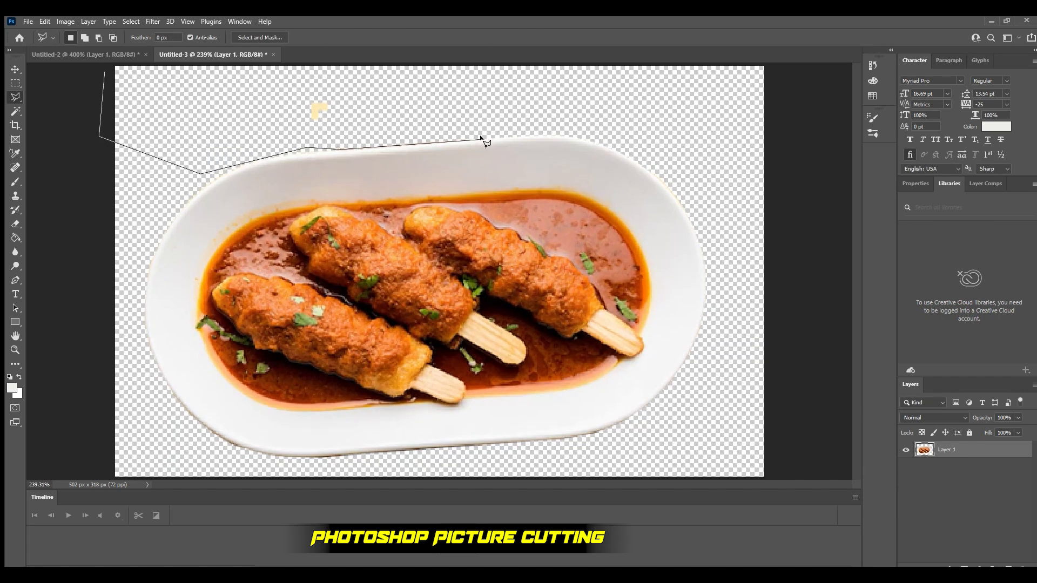
left_click(641, 126)
left_click(614, 70)
left_click(105, 71)
key("Delete")
key("ctrl+d")
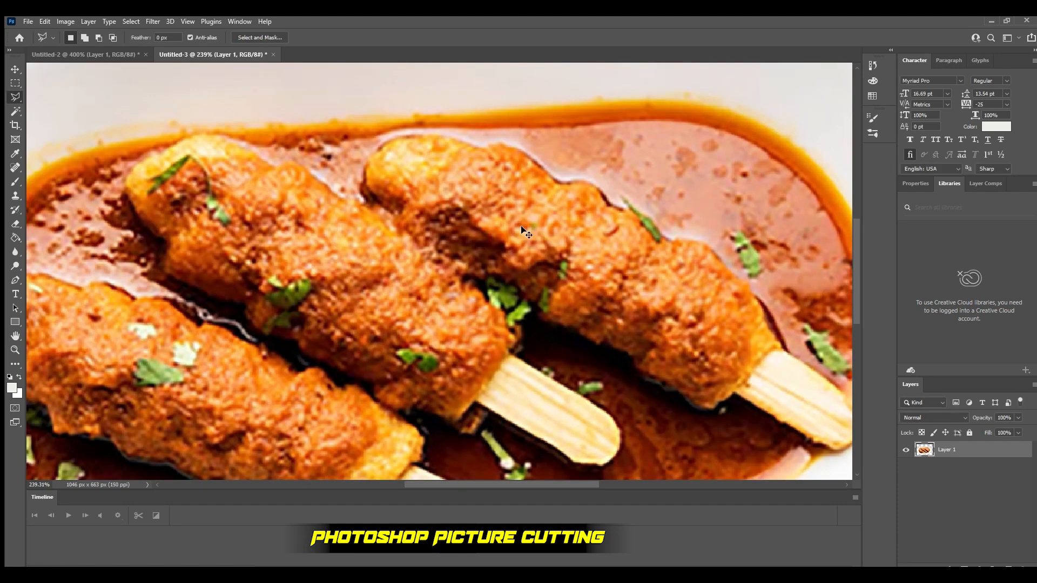
key("ctrl+0")
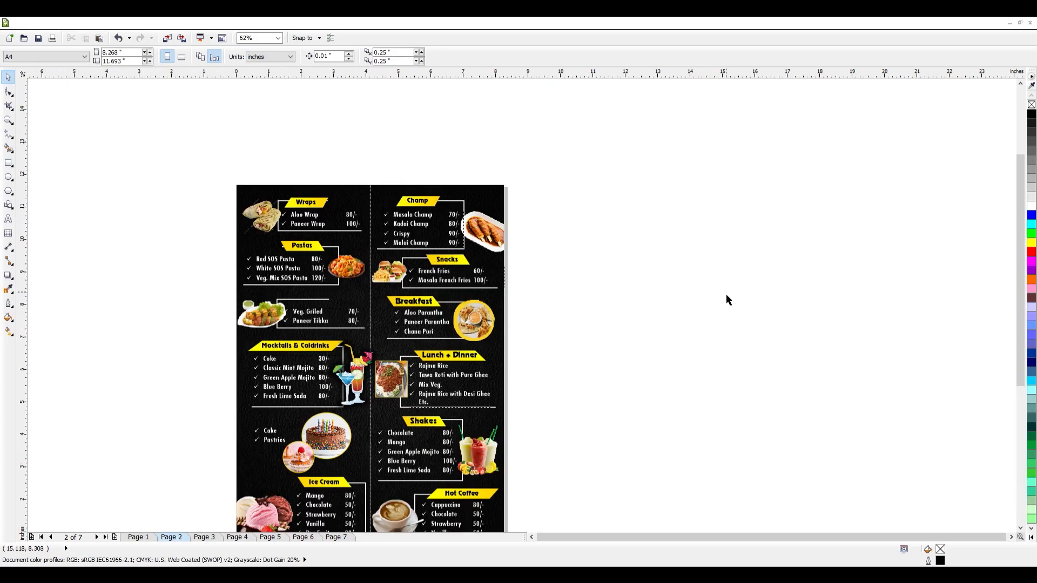
Switch to CorelDRAW and duplicate the complete page 2 menu layout onto the empty area beside the page
scroll(726, 294, "down", 3)
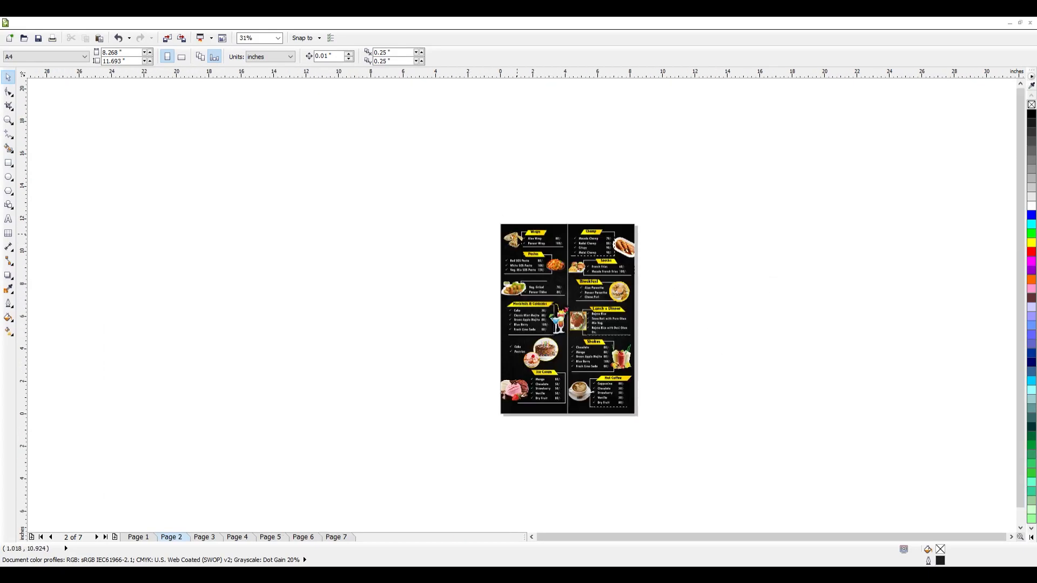
key("F4")
scroll(459, 249, "down", 2)
left_click_drag(382, 139, 639, 432)
left_click_drag(448, 221, 667, 222)
right_click(668, 221)
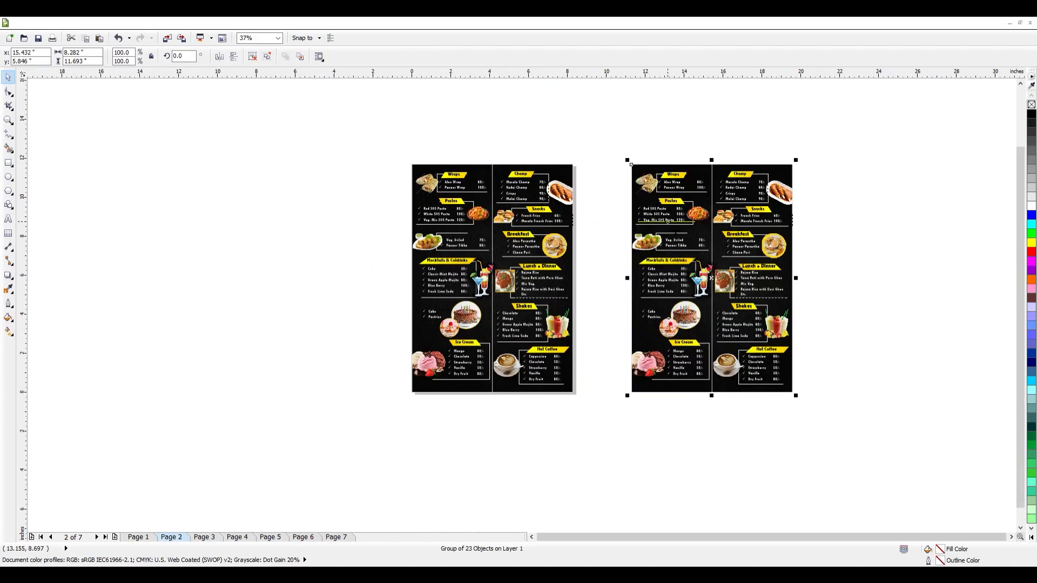
Go to page 1 and set the page size to 18 by 12 inches
key("Page_Up")
left_click_drag(371, 124, 598, 424)
left_click(278, 146)
left_click_drag(127, 53, 106, 60)
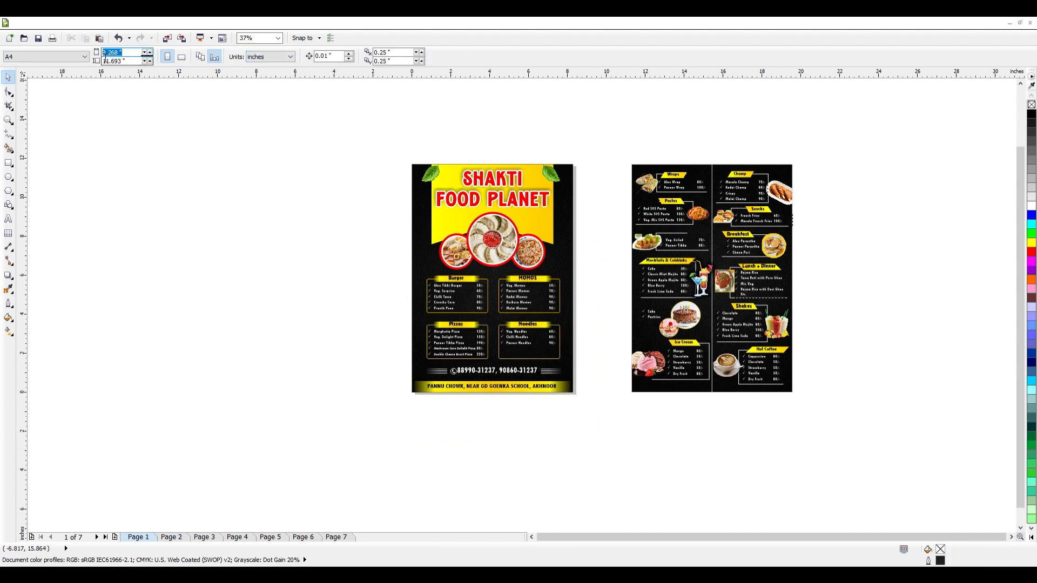
type("18")
key("Tab")
type("12")
key("Return")
Move the cover artwork and the copied menu layout side by side onto the enlarged page
scroll(334, 138, "down", 2)
left_click(448, 180)
left_click_drag(449, 181, 401, 181)
left_click_drag(455, 94, 647, 355)
left_click_drag(570, 168, 486, 169)
left_click(360, 123)
scroll(359, 123, "up", 1)
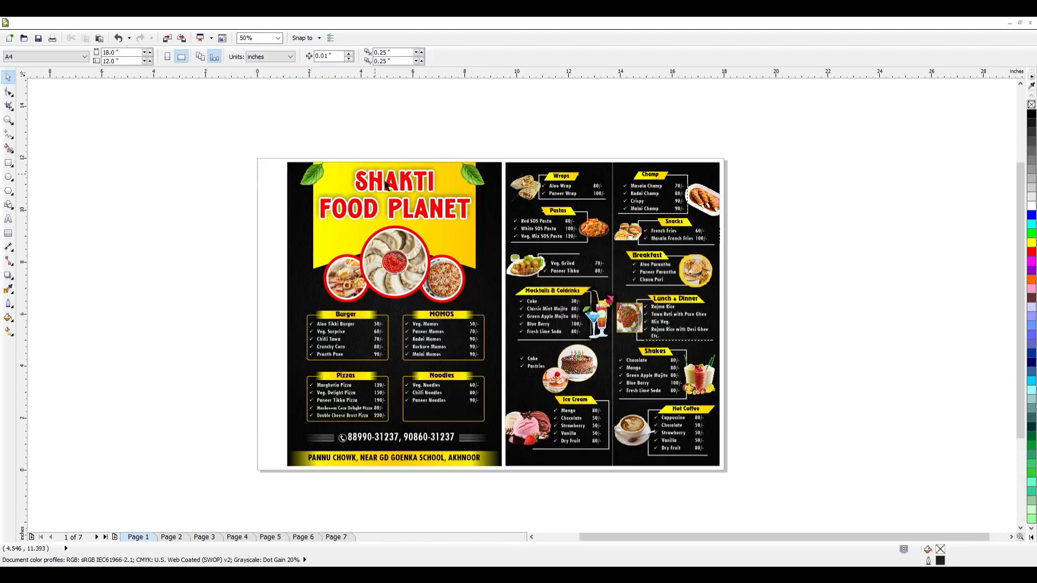
Centre the cover and menu artwork on the 18-inch-wide page
left_click_drag(258, 135, 783, 502)
key("p")
left_click(747, 353)
left_click_drag(485, 113, 788, 502)
left_click(466, 92)
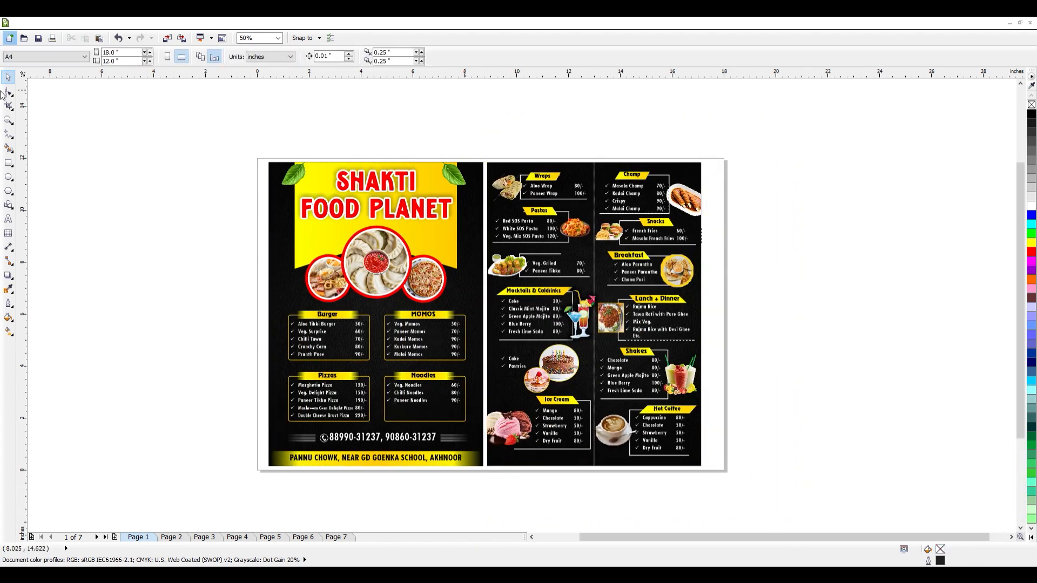
double_click(8, 120)
left_click(8, 77)
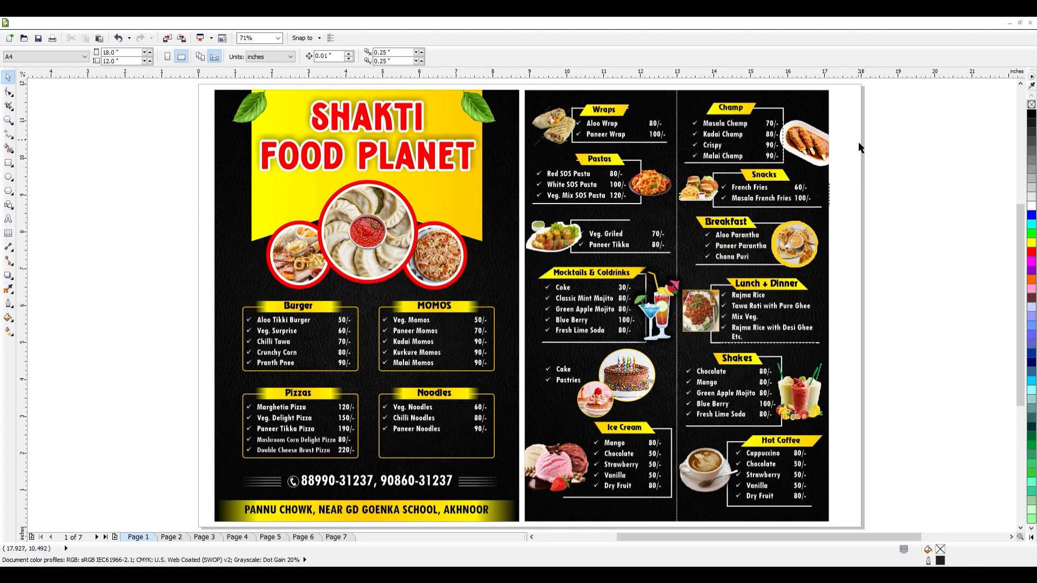
Set the page width to 17 inches, then group the cover and menu artwork and centre the group on the page
double_click(133, 53)
type("17")
key("Return")
key("ctrl+a")
key("ctrl+g")
key("p")
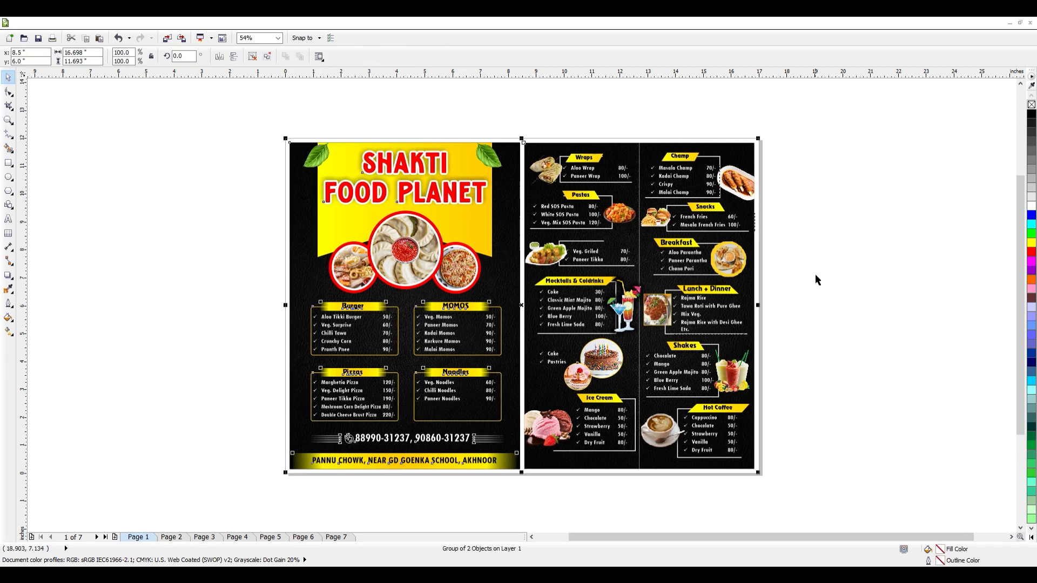
left_click(818, 279)
key("F4")
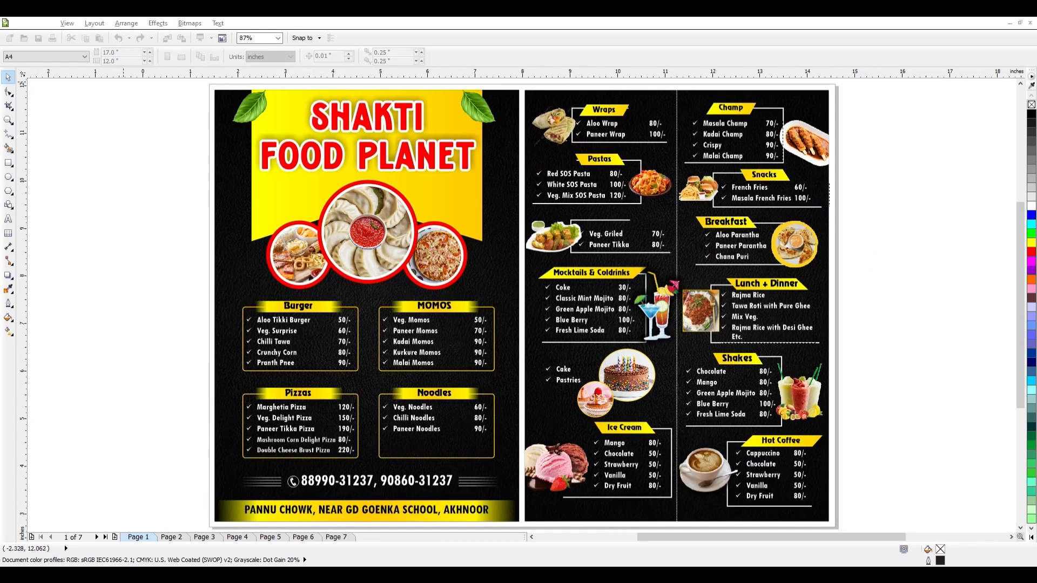
key("z")
left_click_drag(209, 85, 866, 248)
scroll(496, 181, "down", 4)
left_click_drag(377, 204, 655, 373)
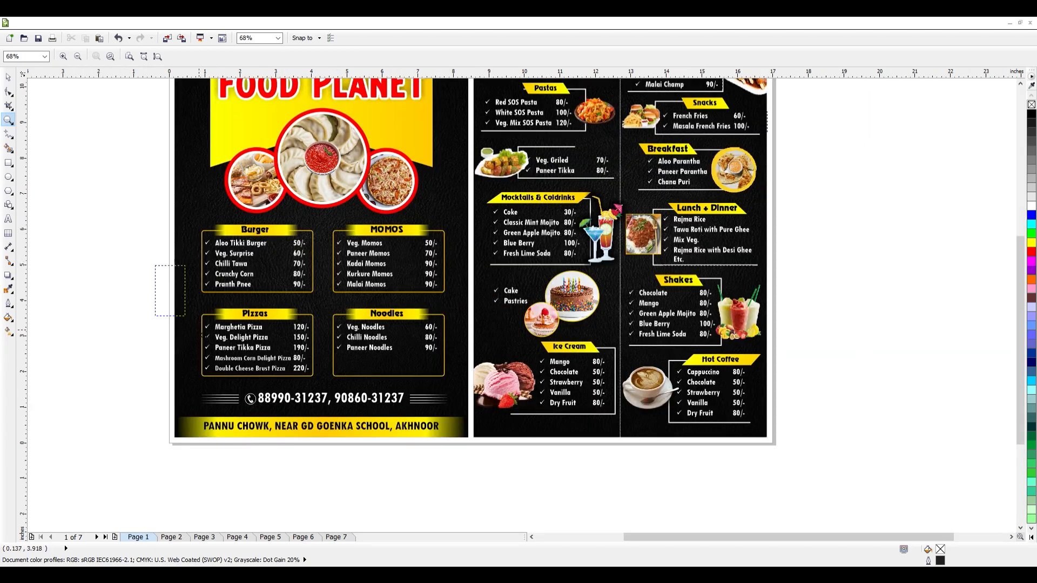